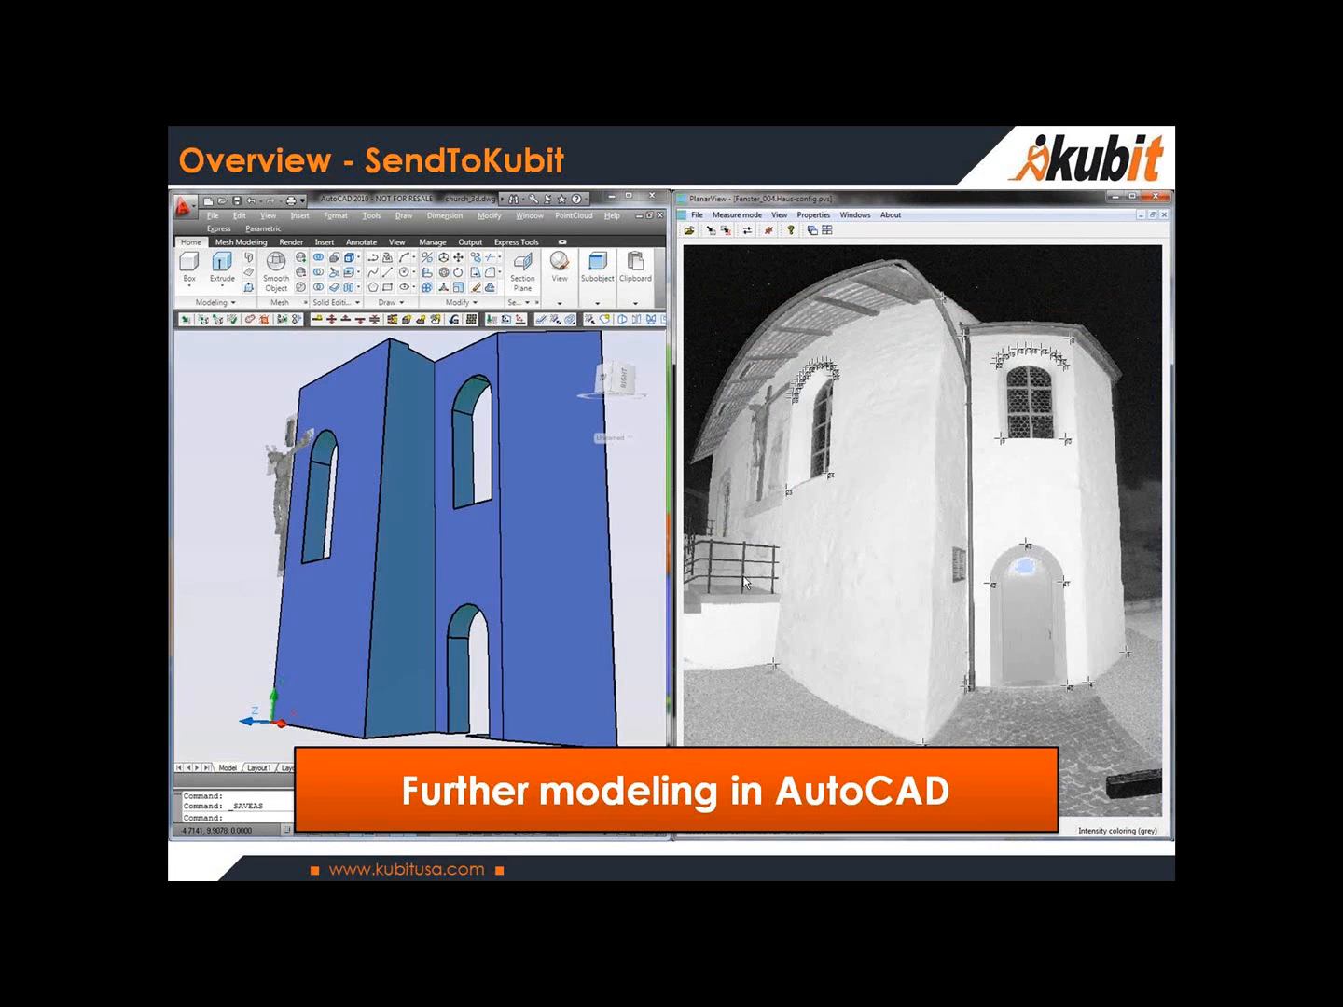
Switch from the slide show to AutoCAD and start a new blank drawing
key("alt+Tab")
key("alt+Tab")
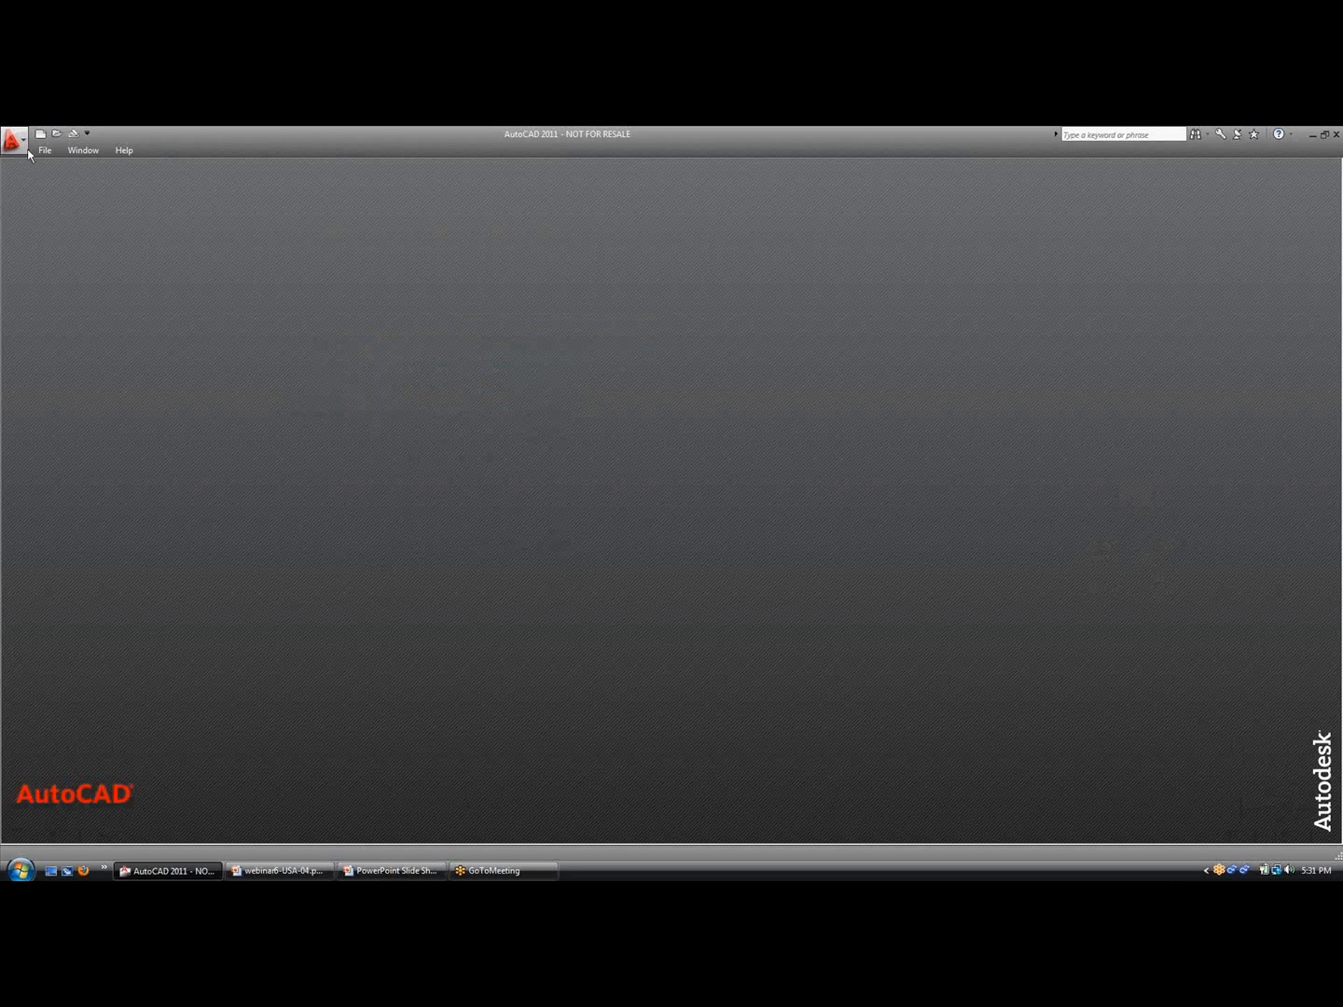
left_click(42, 151)
left_click(58, 167)
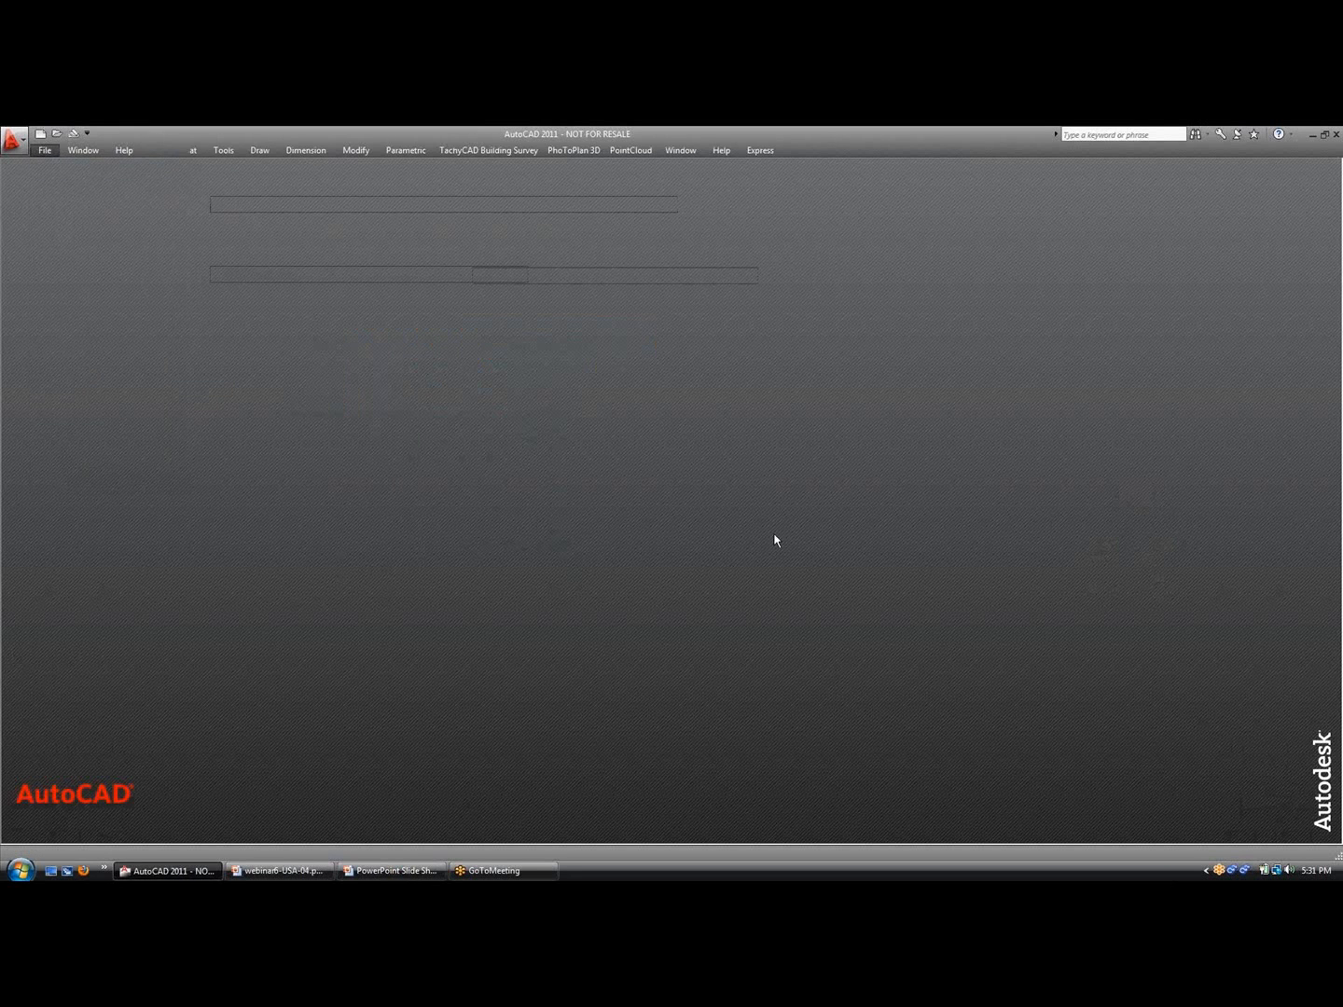
left_click(873, 608)
left_click(872, 643)
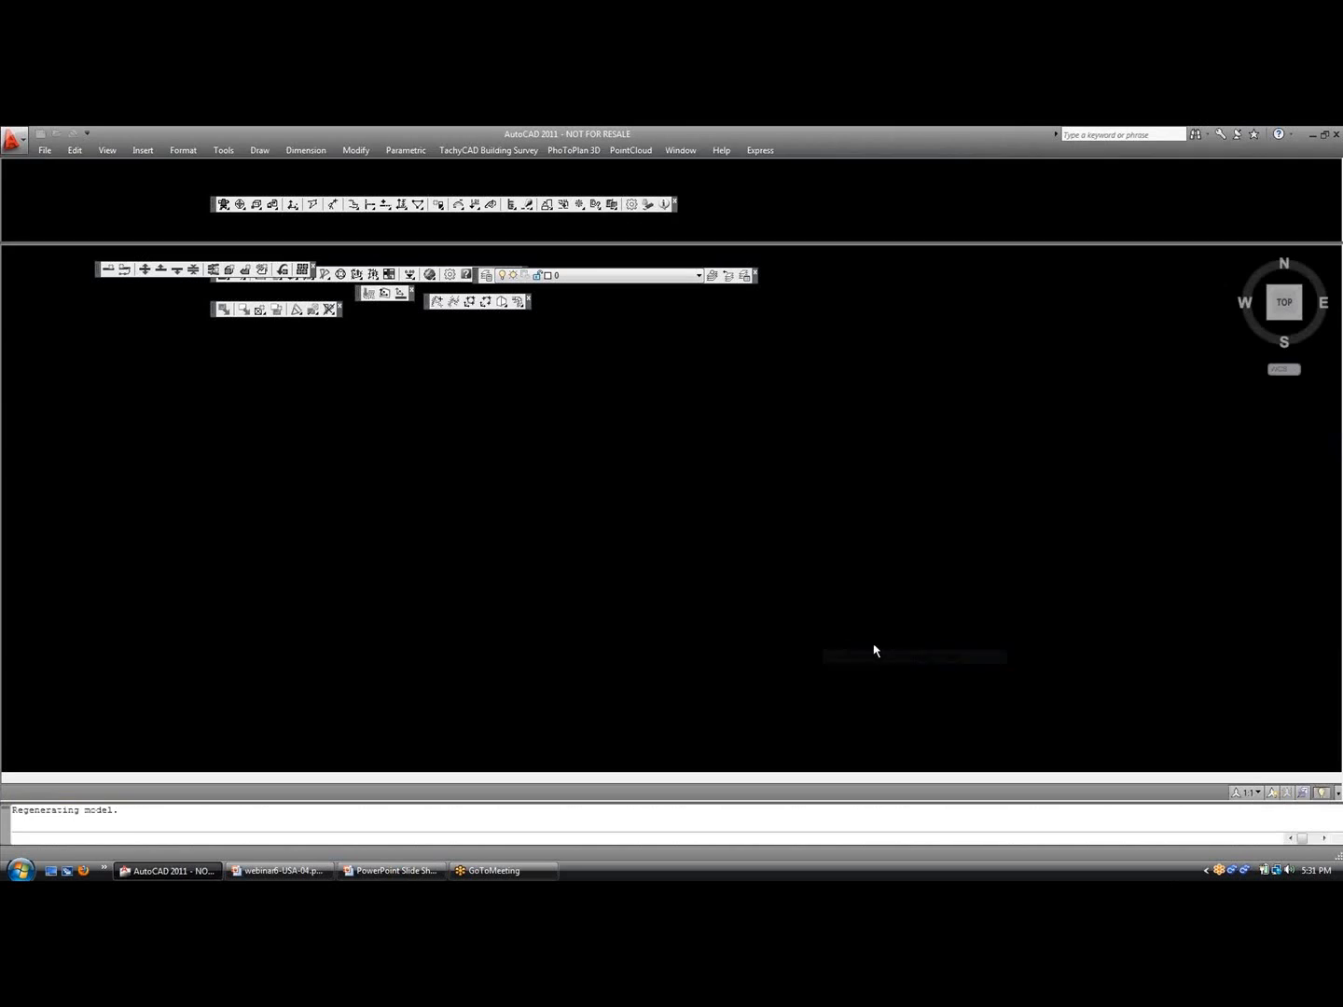
Restore AutoCAD to a smaller window, end the slide show, minimize PowerPoint and place AutoCAD over the right half of the desktop
left_click(1325, 134)
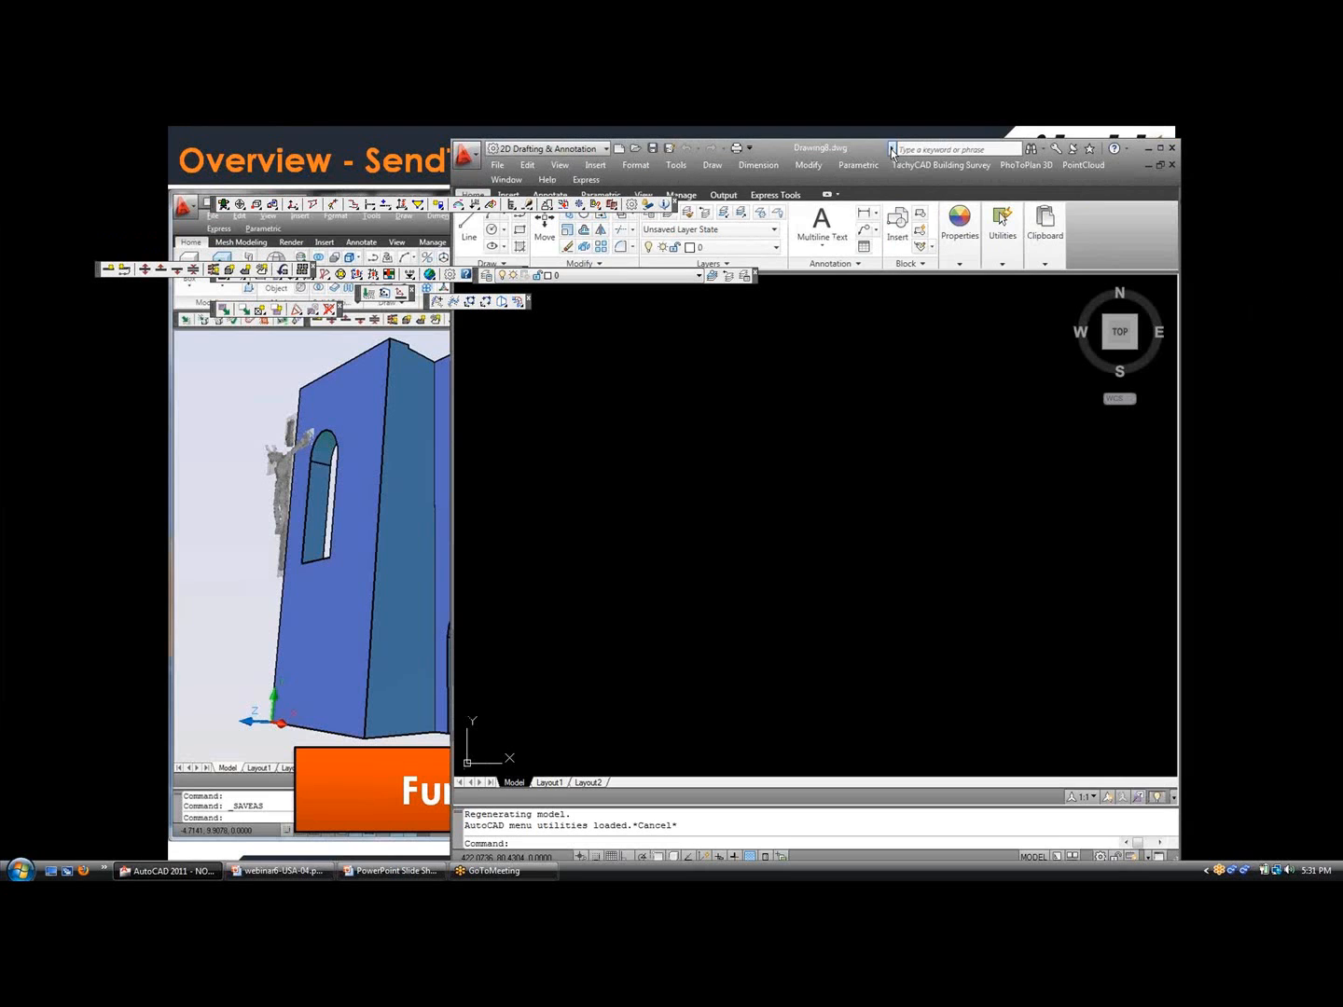
left_click(157, 474)
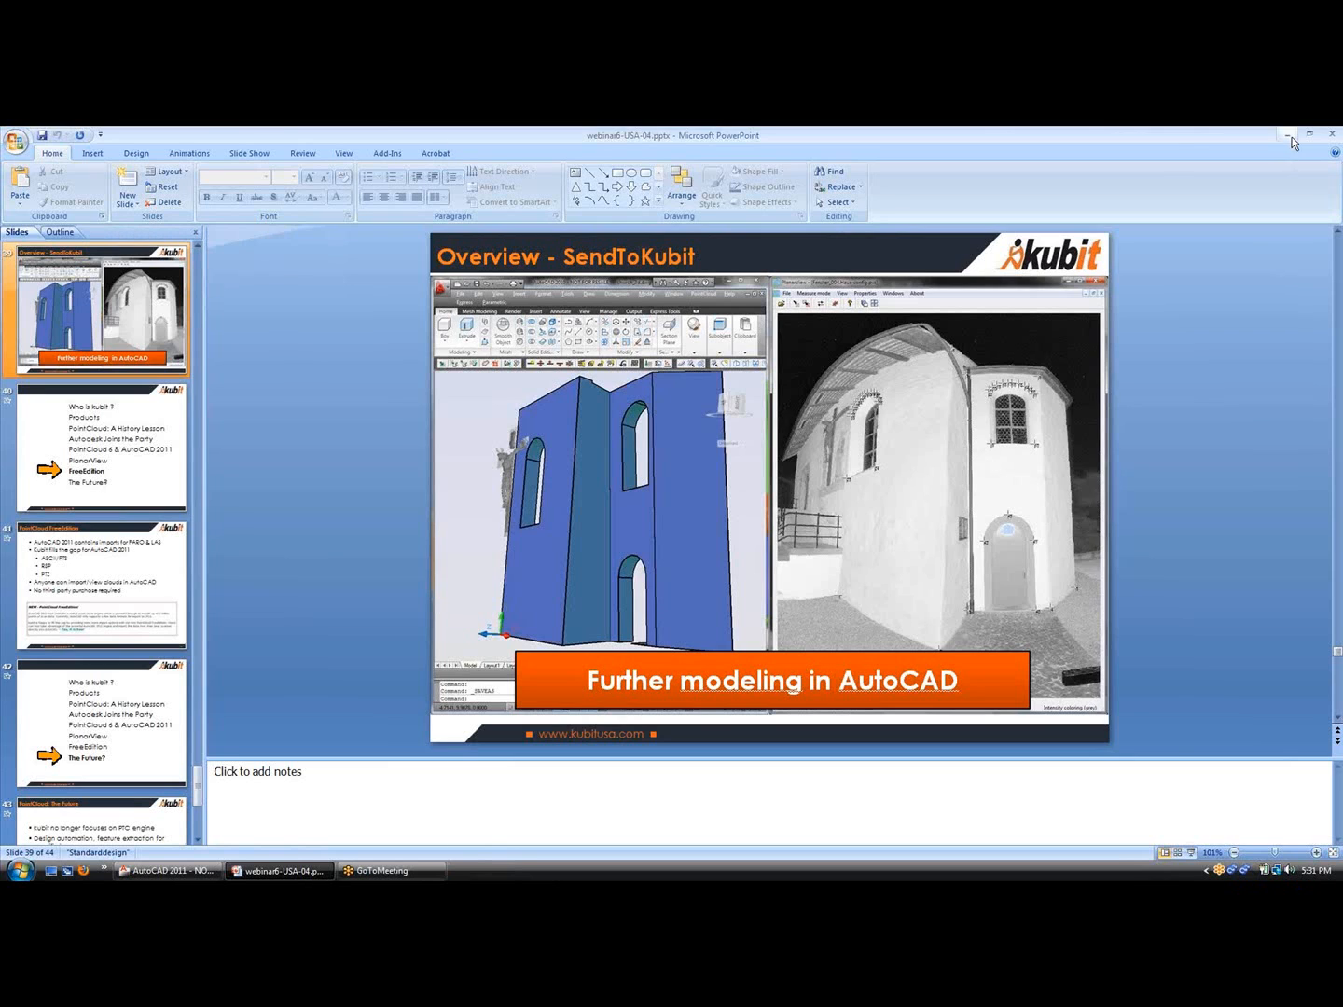
left_click(1289, 136)
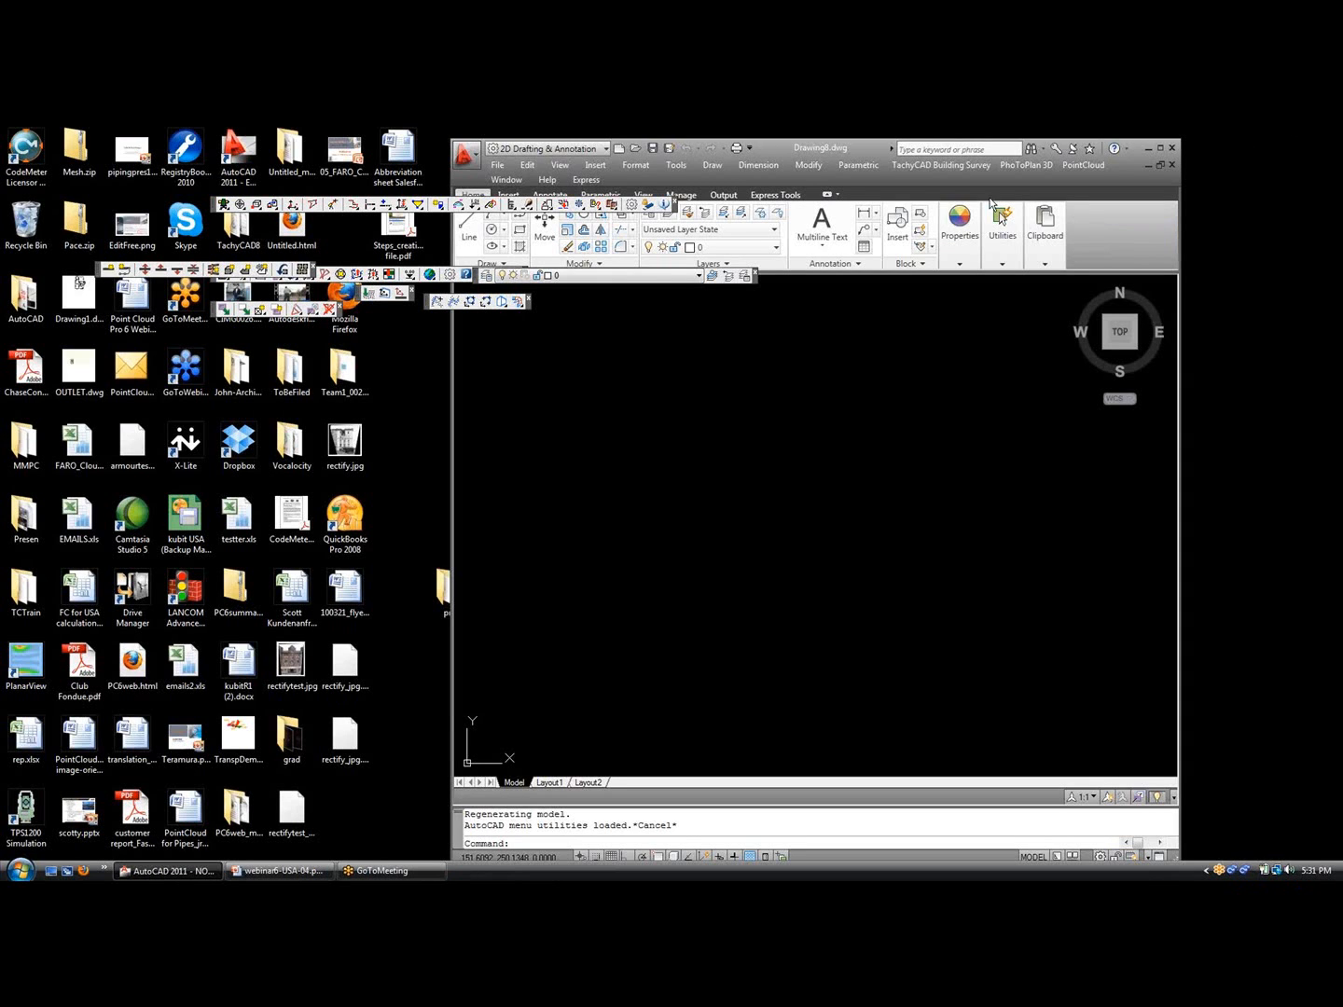
left_click_drag(828, 144, 983, 137)
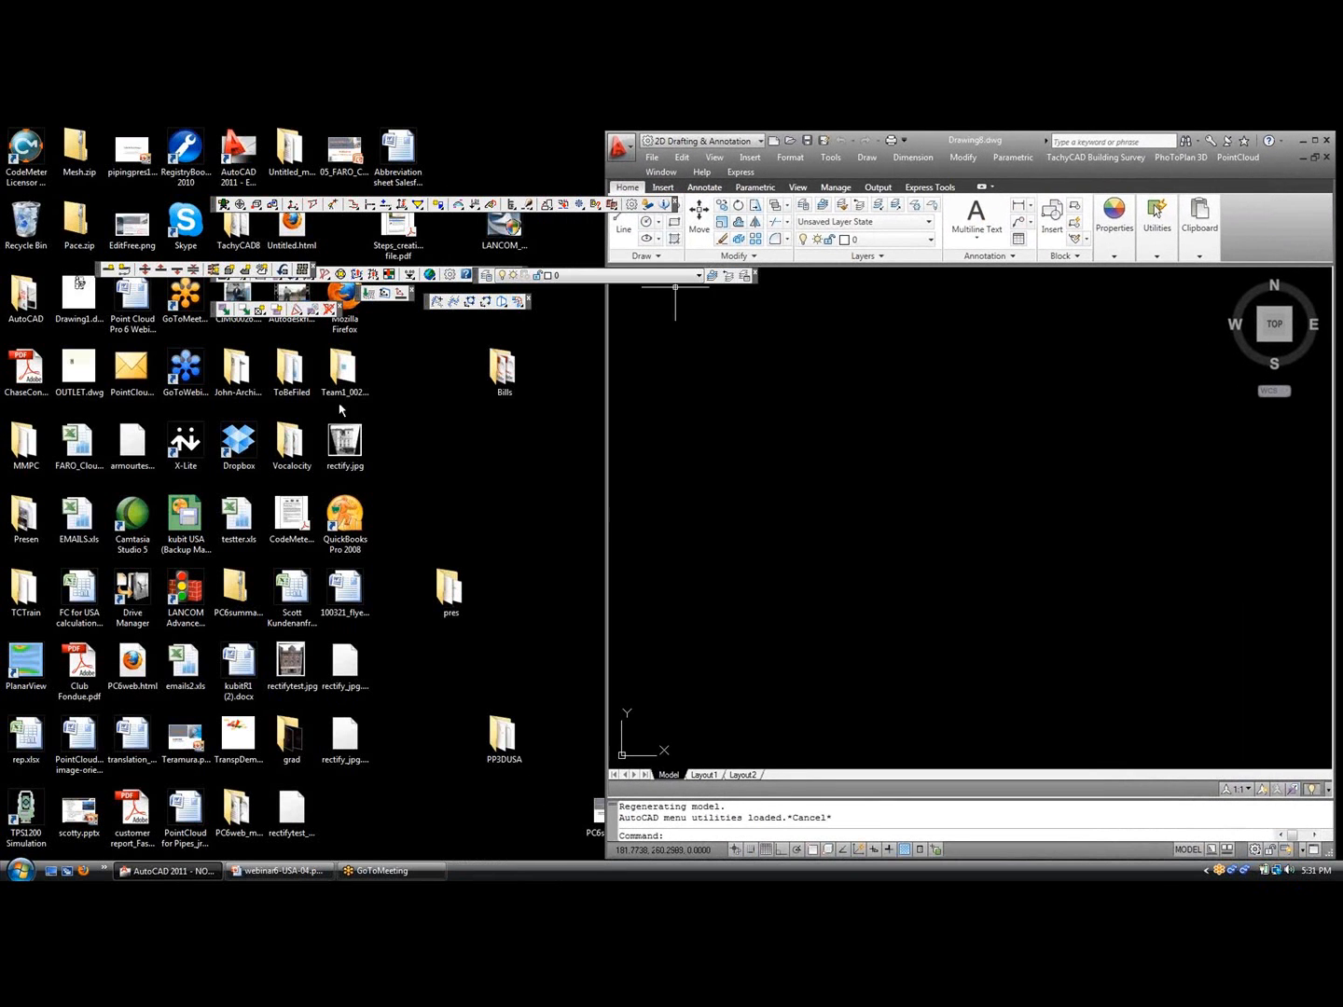
Launch PlanarView and resize its window and AutoCAD's so that they sit side by side without overlapping
double_click(26, 664)
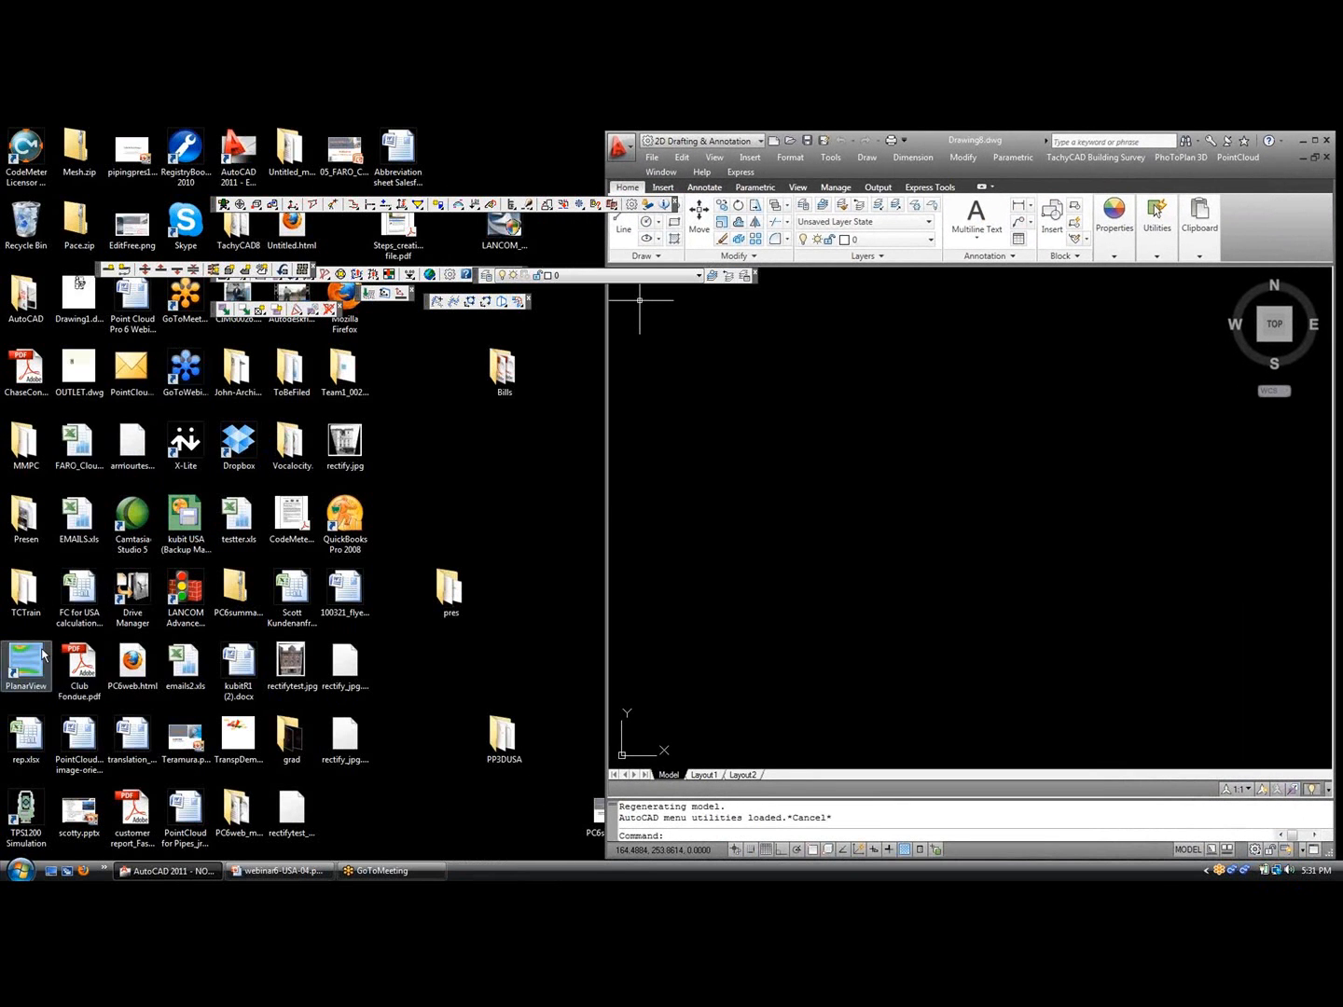
left_click_drag(621, 256, 511, 129)
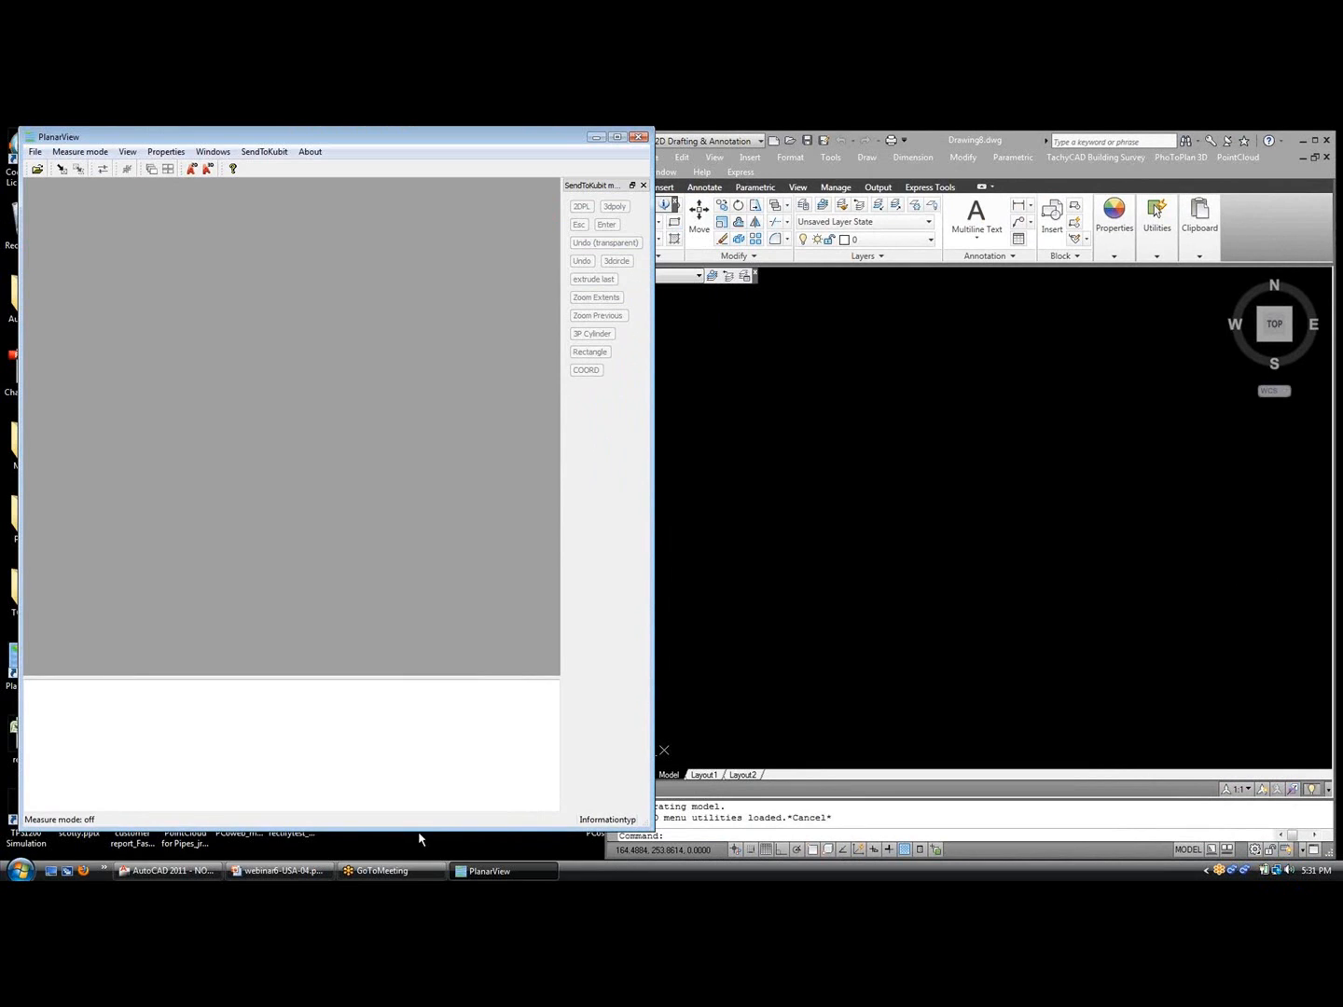
left_click_drag(418, 829, 409, 855)
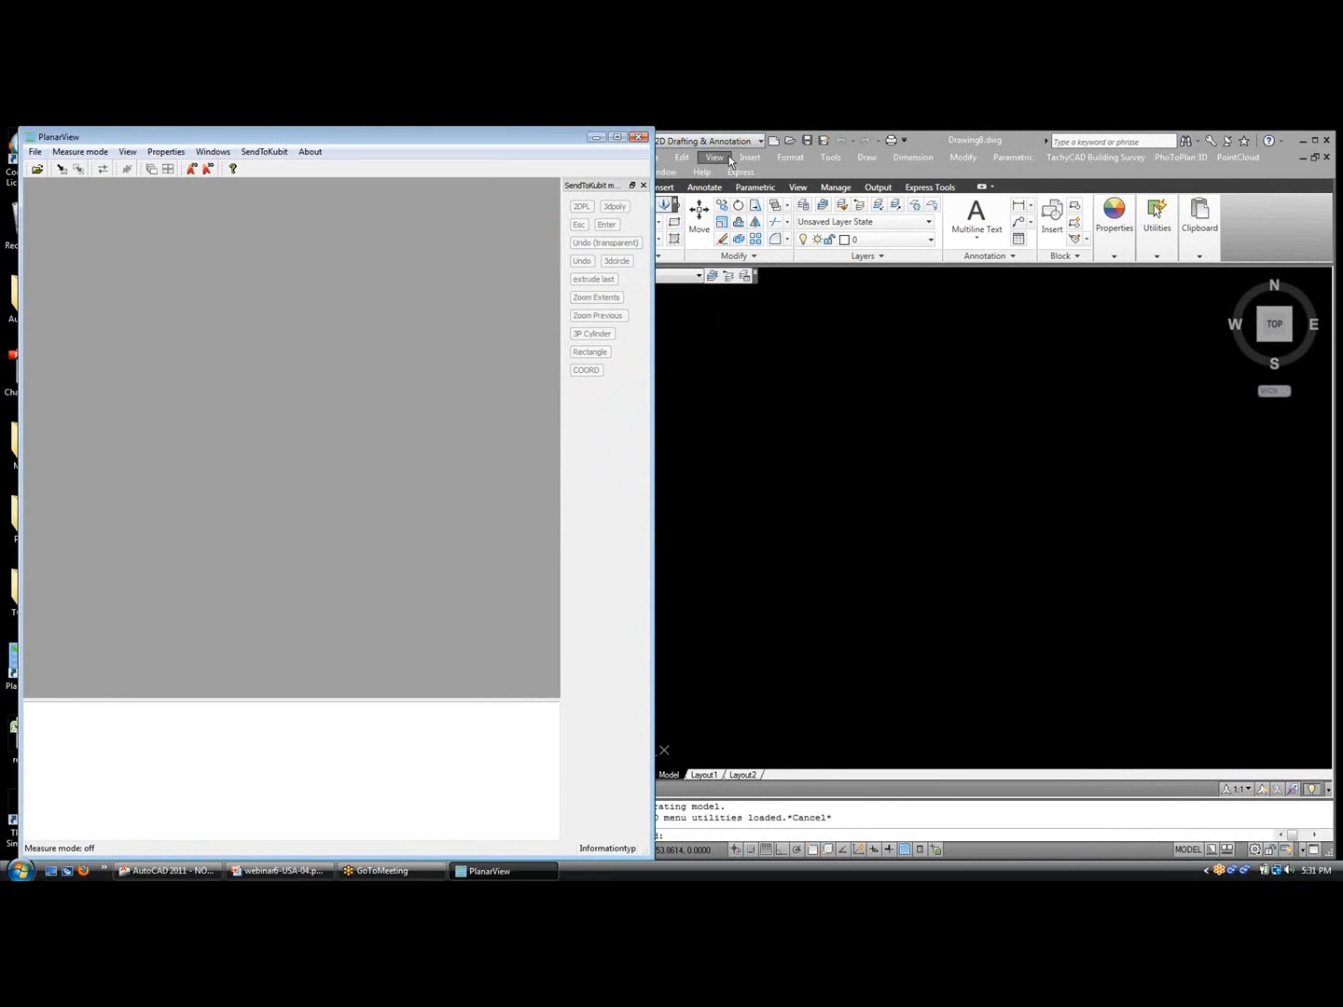
left_click(993, 149)
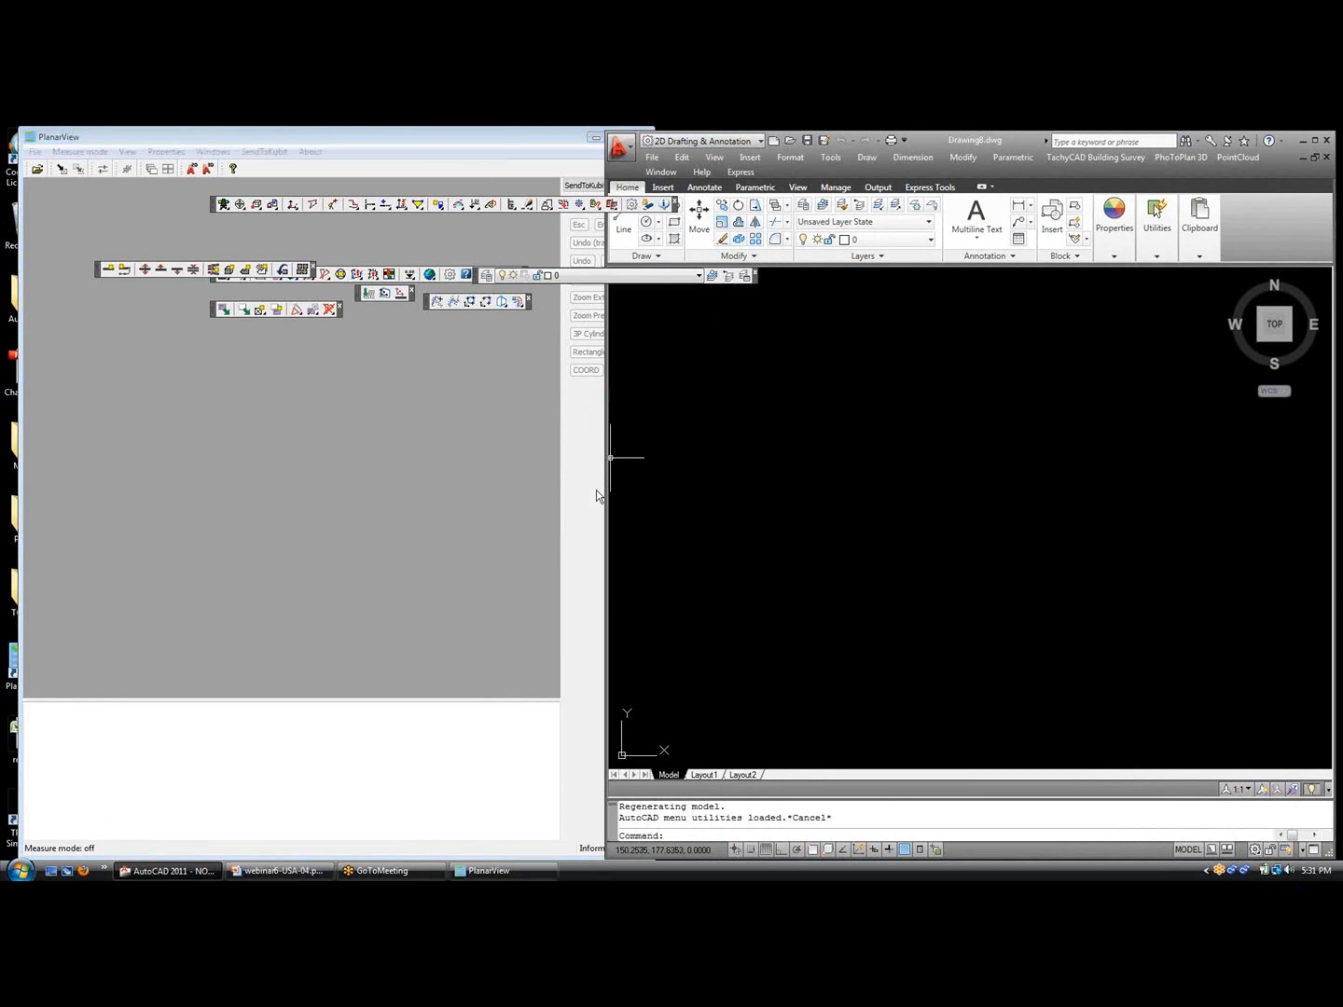
left_click_drag(608, 491, 658, 488)
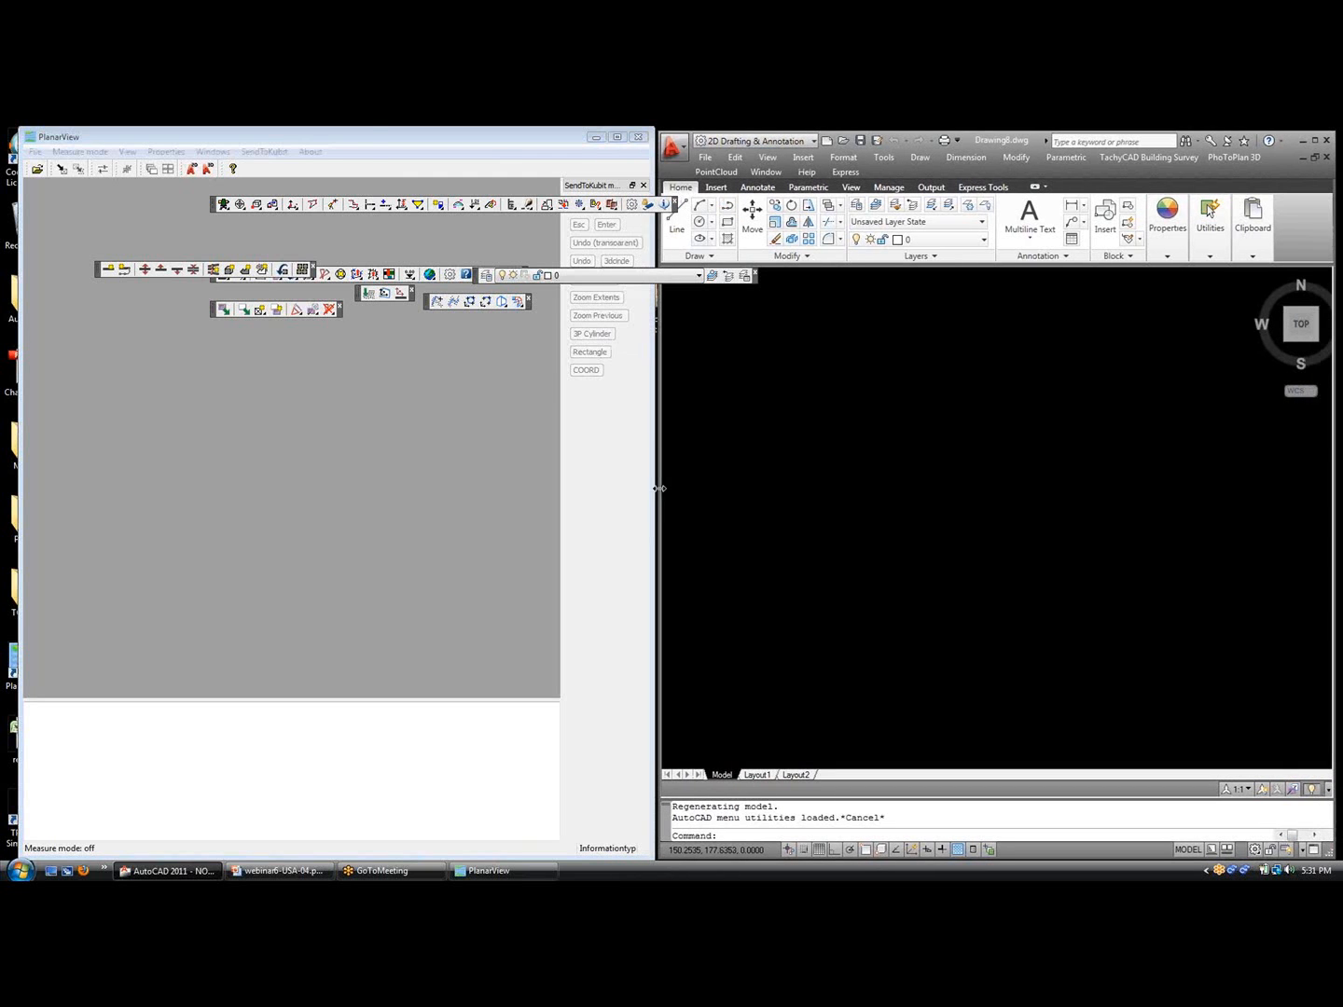
left_click(369, 133)
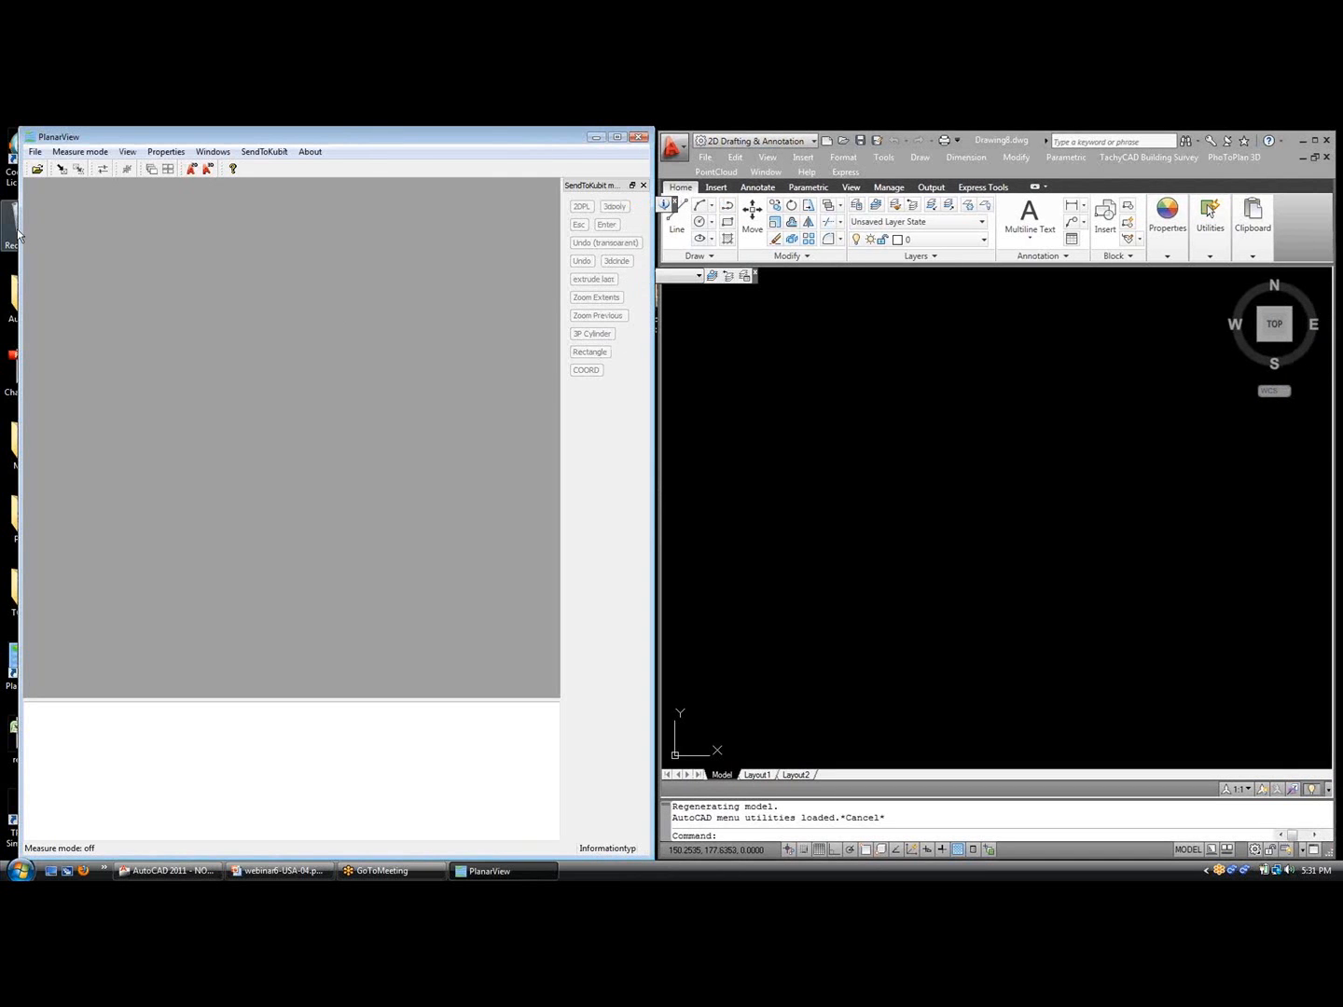
left_click_drag(19, 235, 8, 233)
Open the scan file Kubit002-config.pvs in PlanarView
left_click(24, 154)
left_click(47, 169)
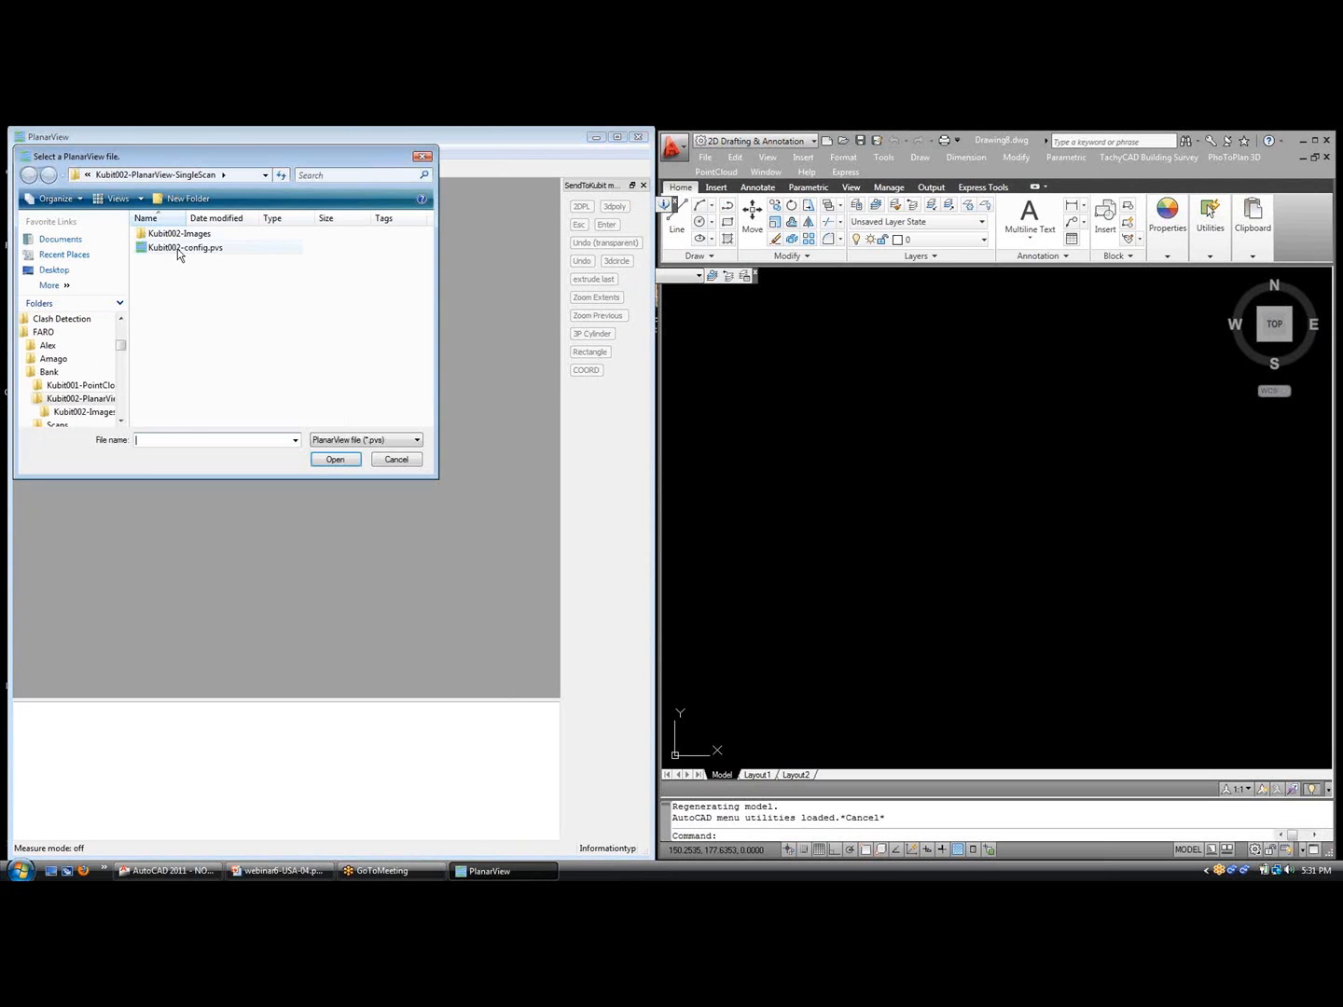
double_click(176, 249)
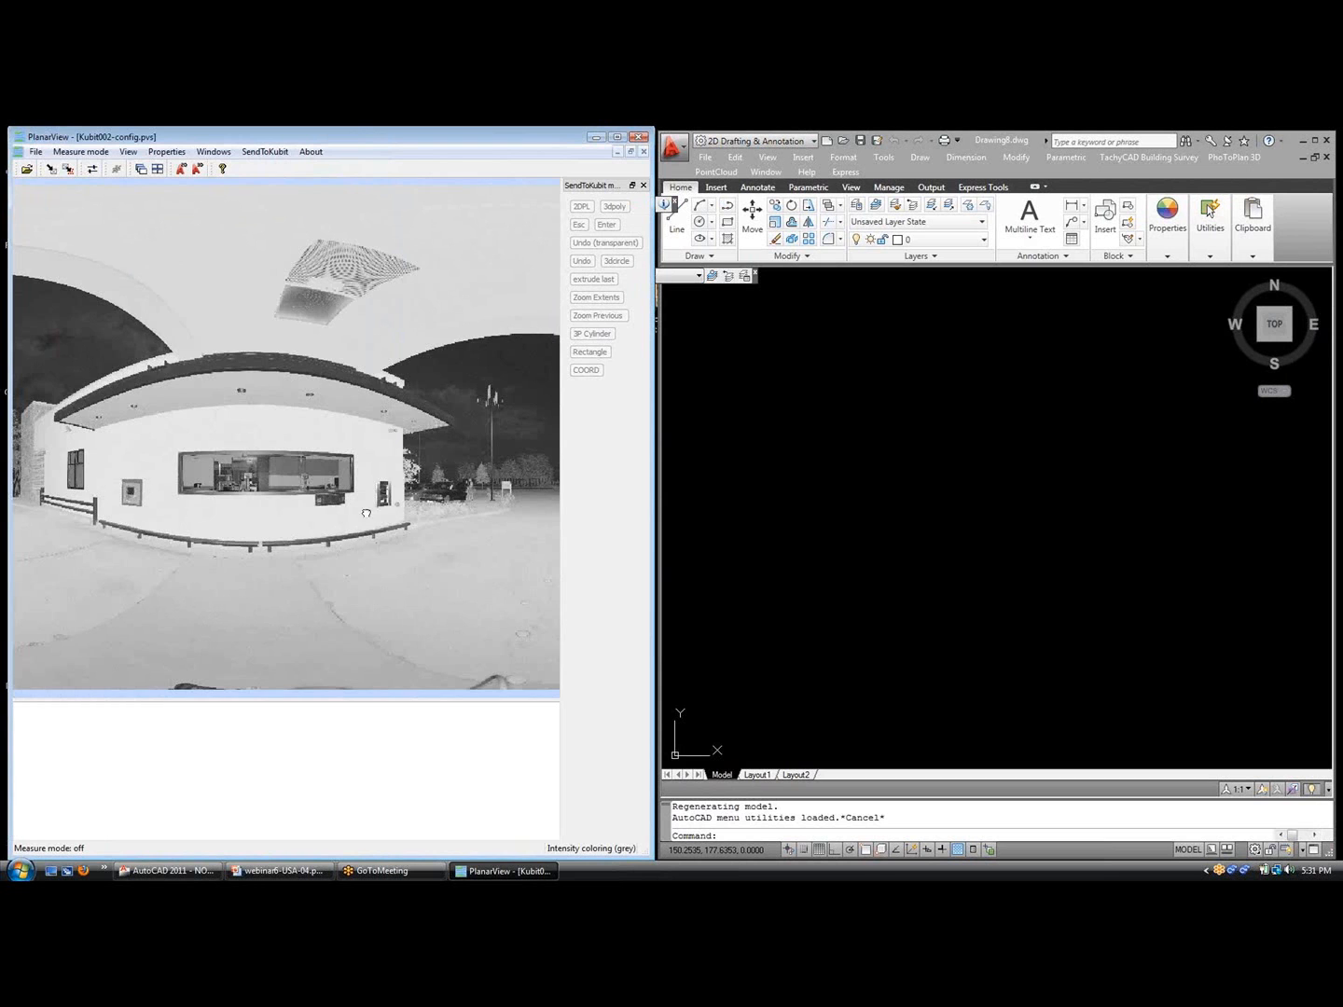
Connect PlanarView to AutoCAD through SendToKubit and send two 3D points picked on the pavement in the scan
left_click_drag(428, 489, 130, 475)
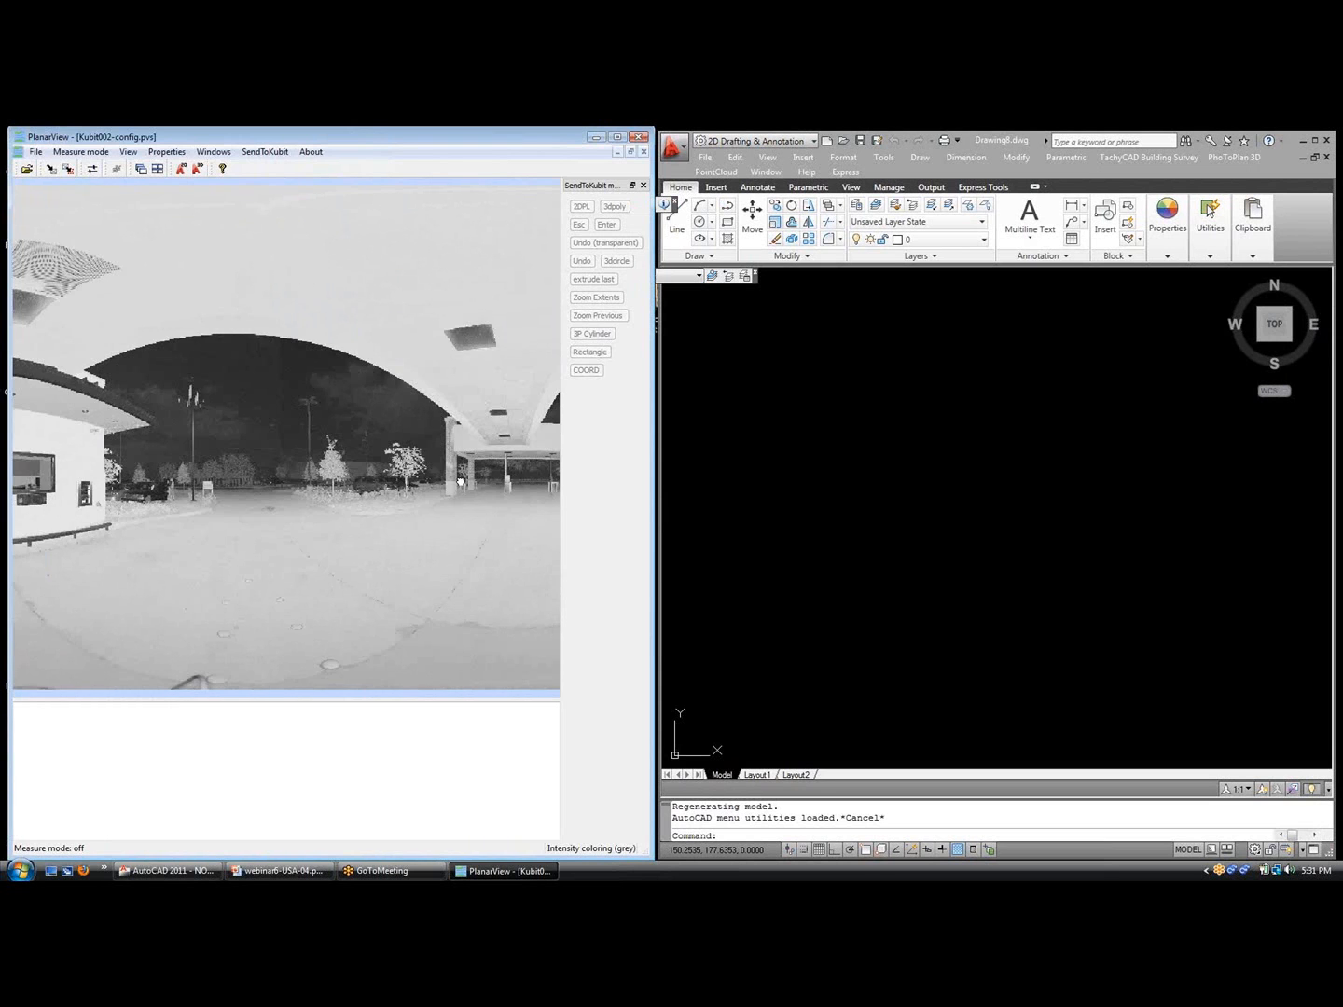
mouse_move(411, 463)
left_mouse_down()
mouse_move(129, 463)
mouse_move(214, 491)
mouse_move(410, 497)
left_mouse_up()
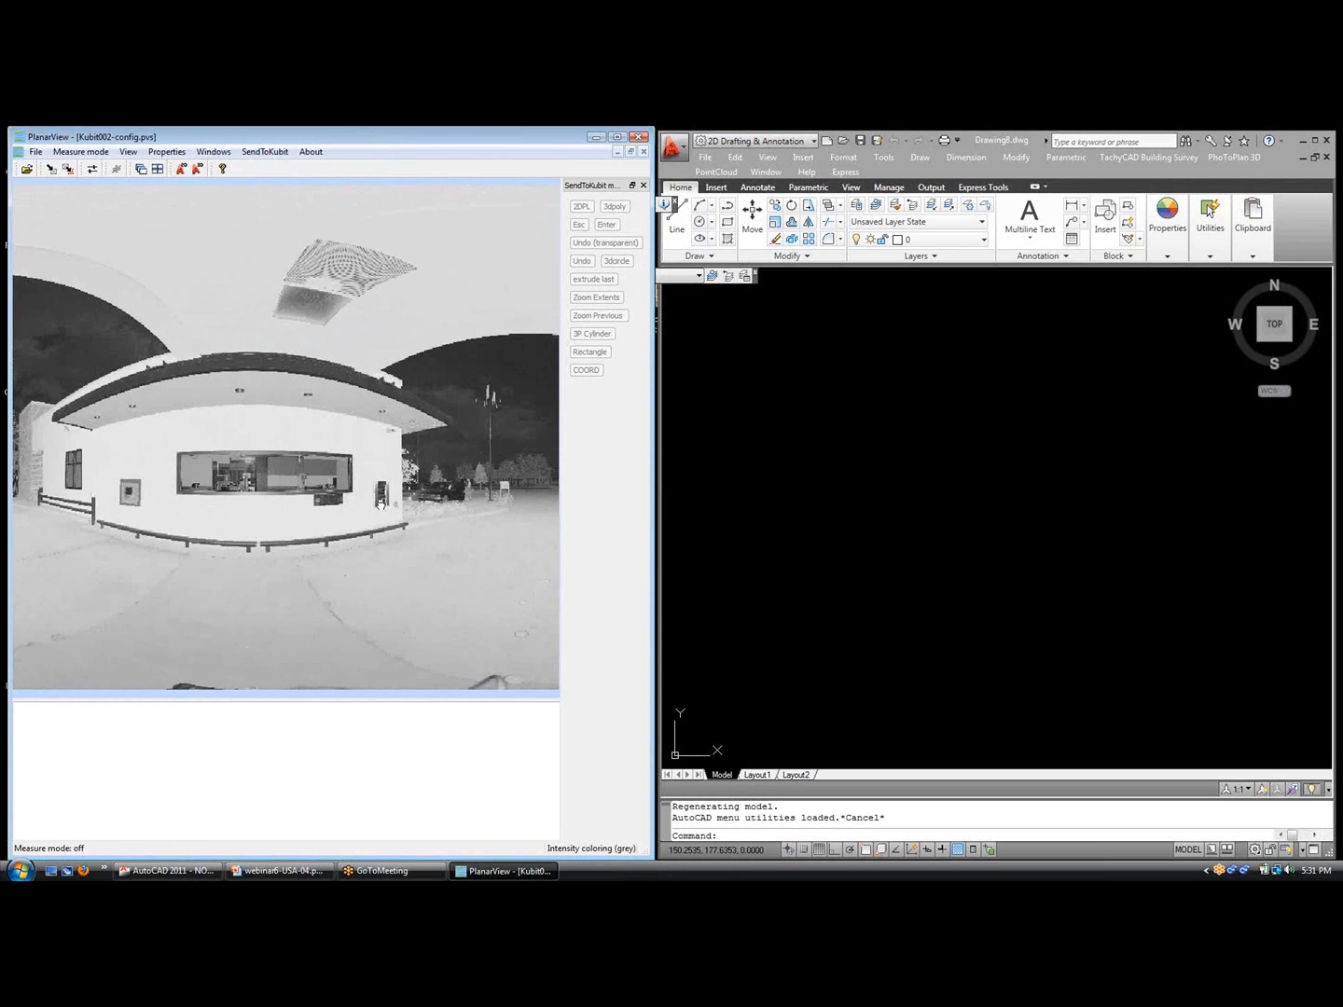
left_click_drag(380, 504, 68, 479)
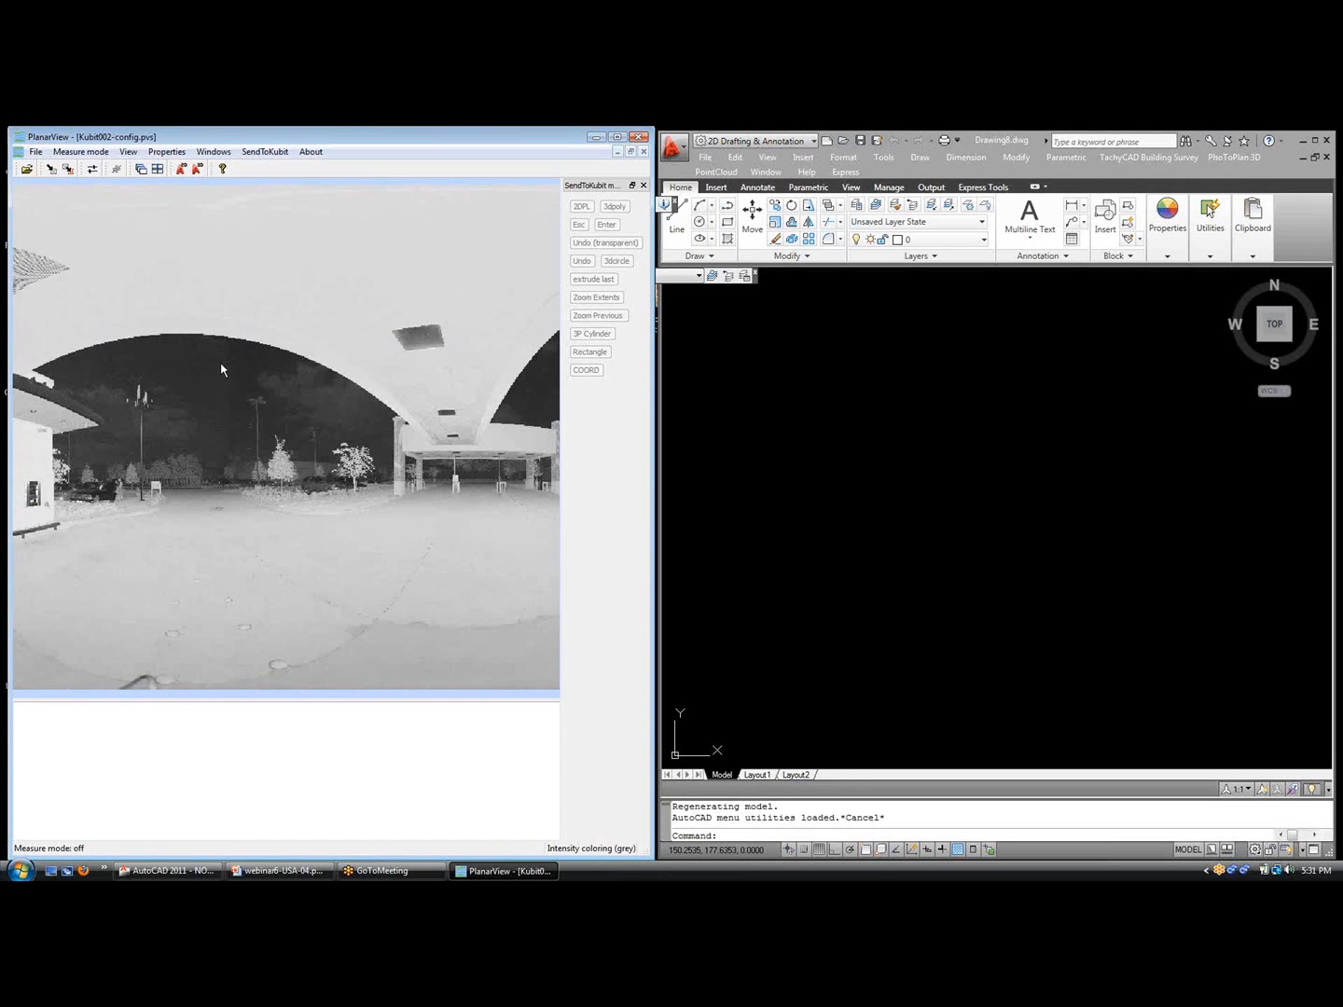
left_click(199, 169)
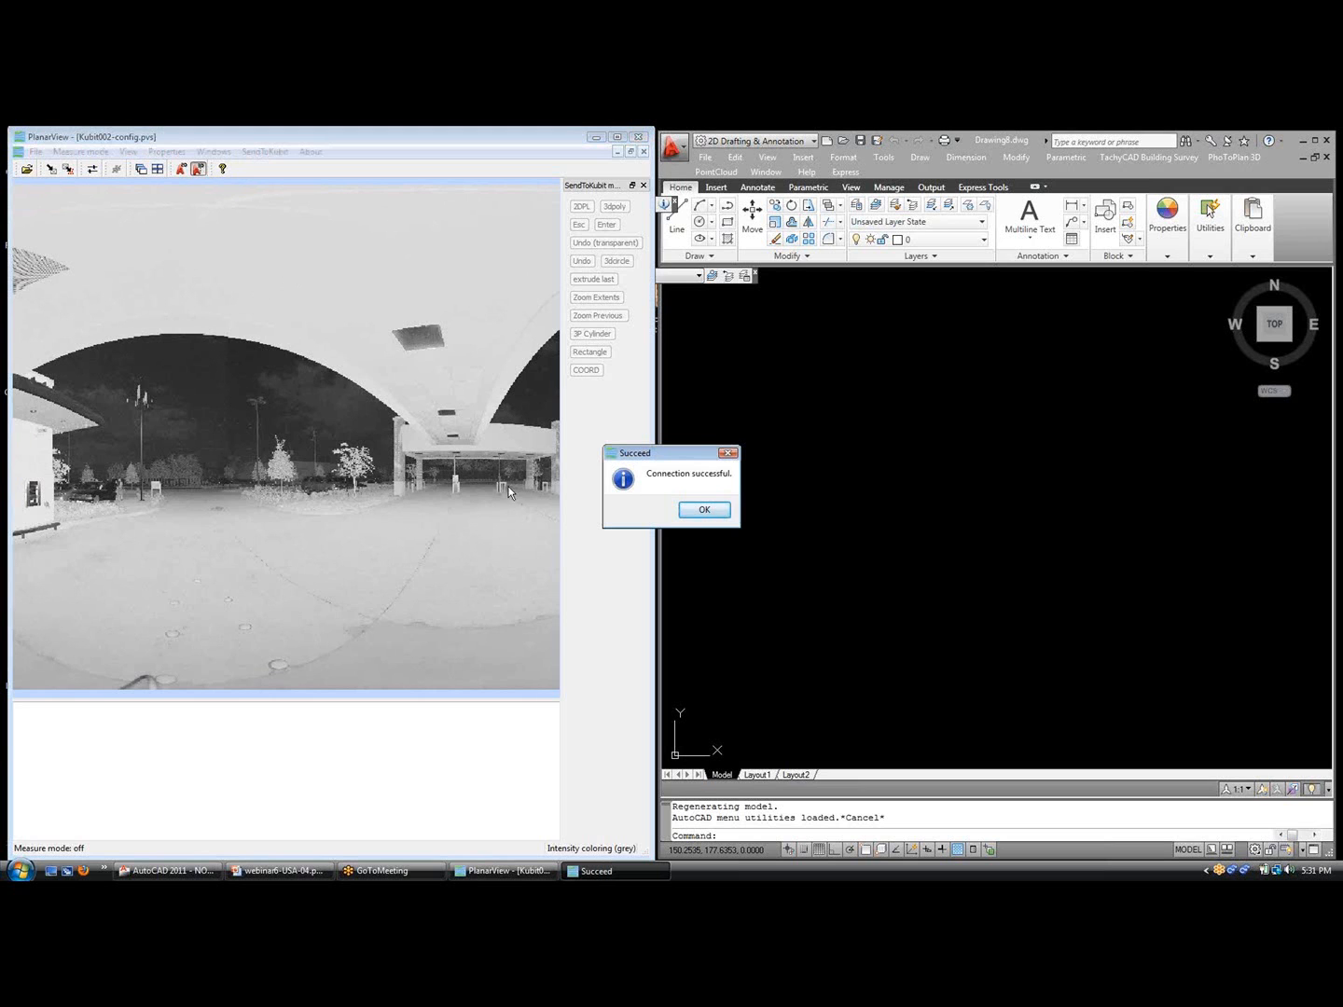
left_click(698, 513)
left_click(321, 559)
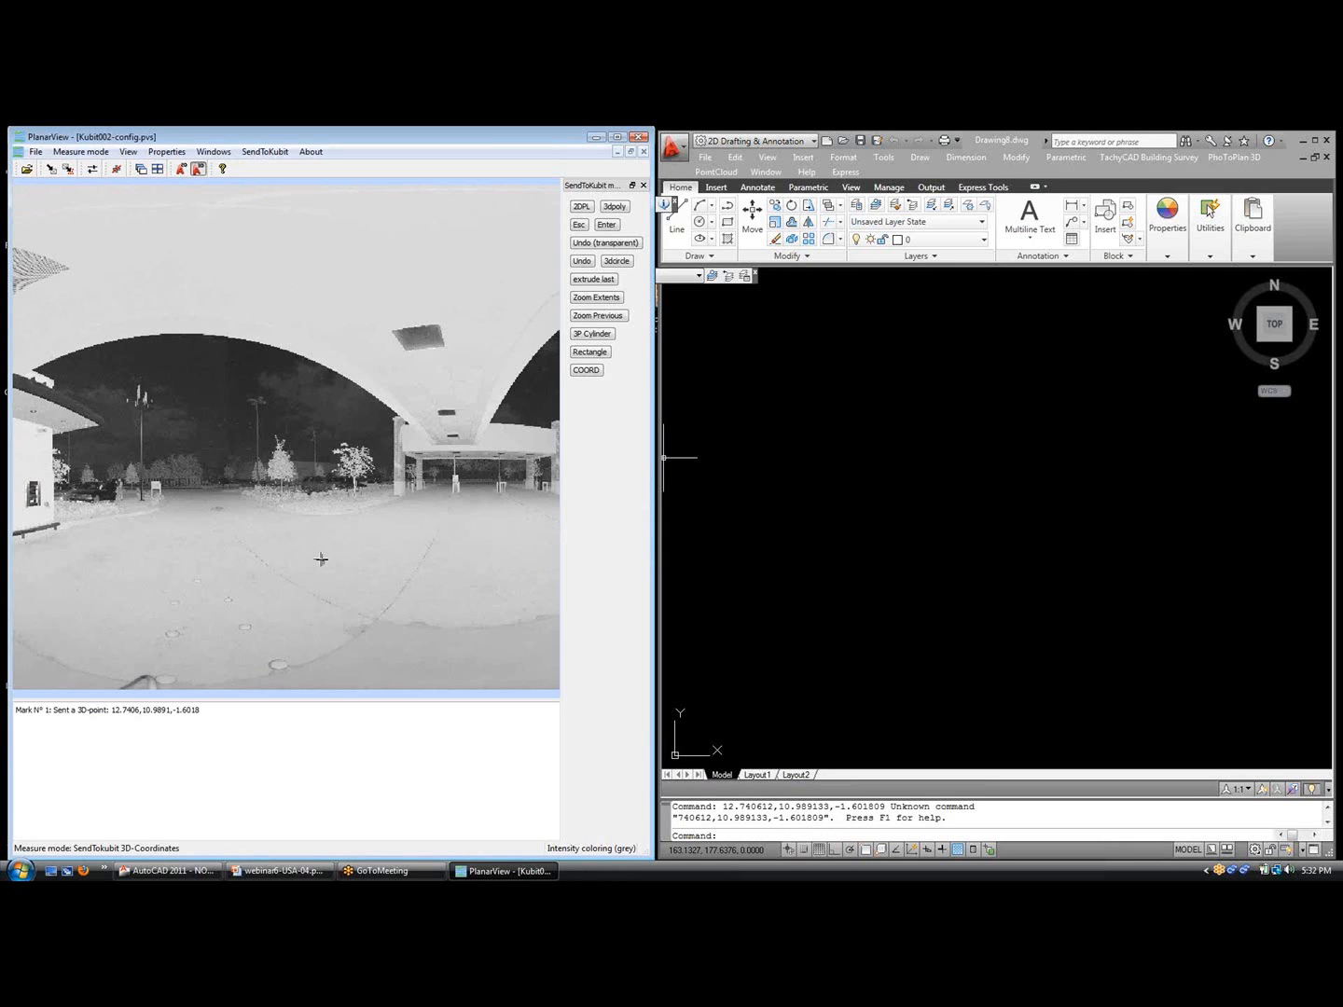
left_click(393, 550)
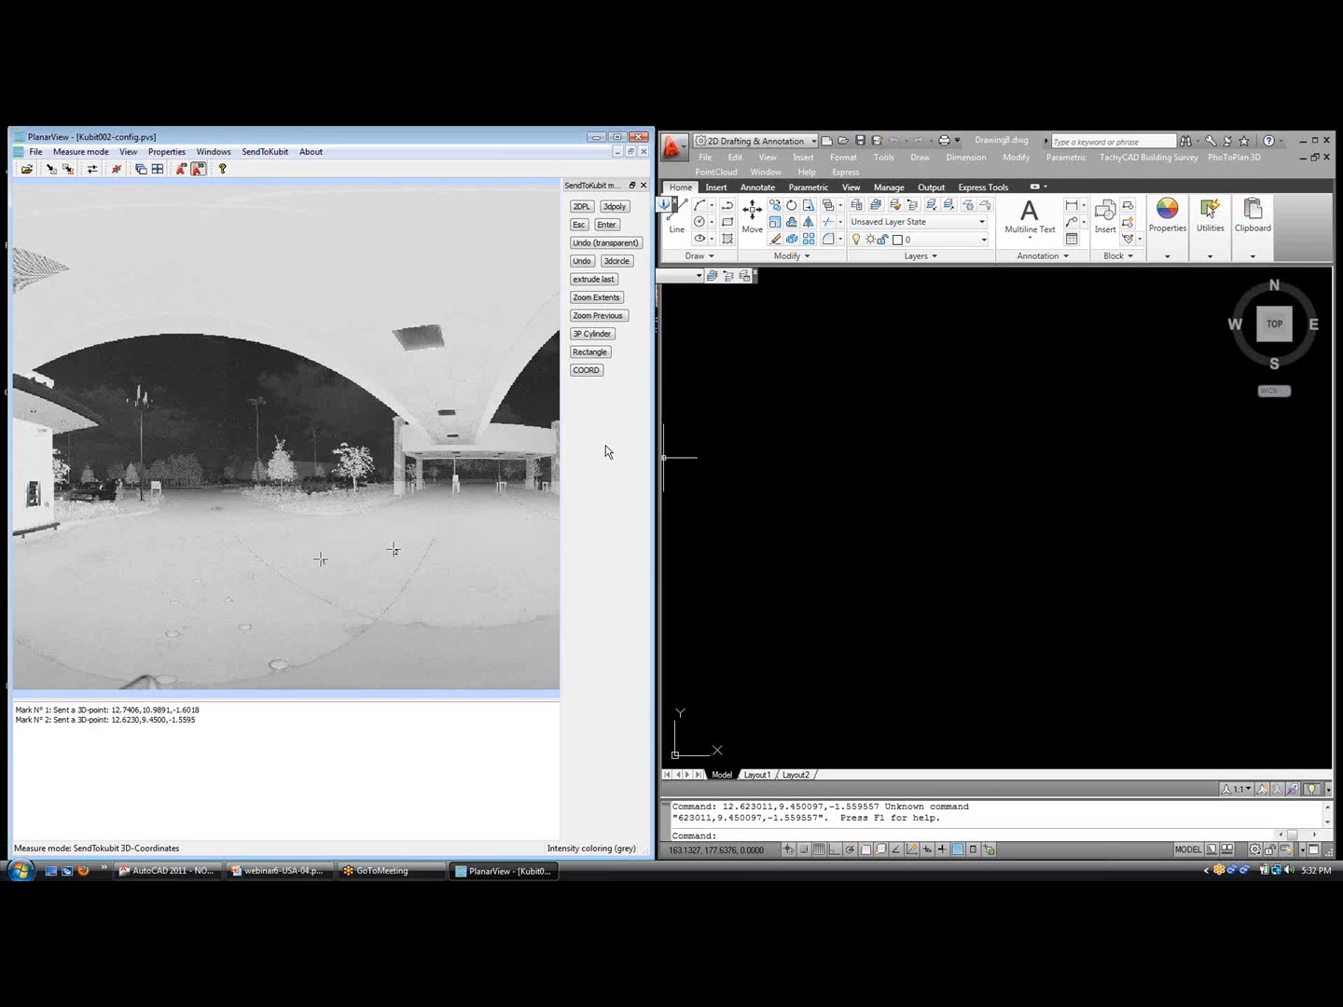
Look at the settings for defining a new SendToKubit macro, and close the dialog without creating one
right_click(593, 399)
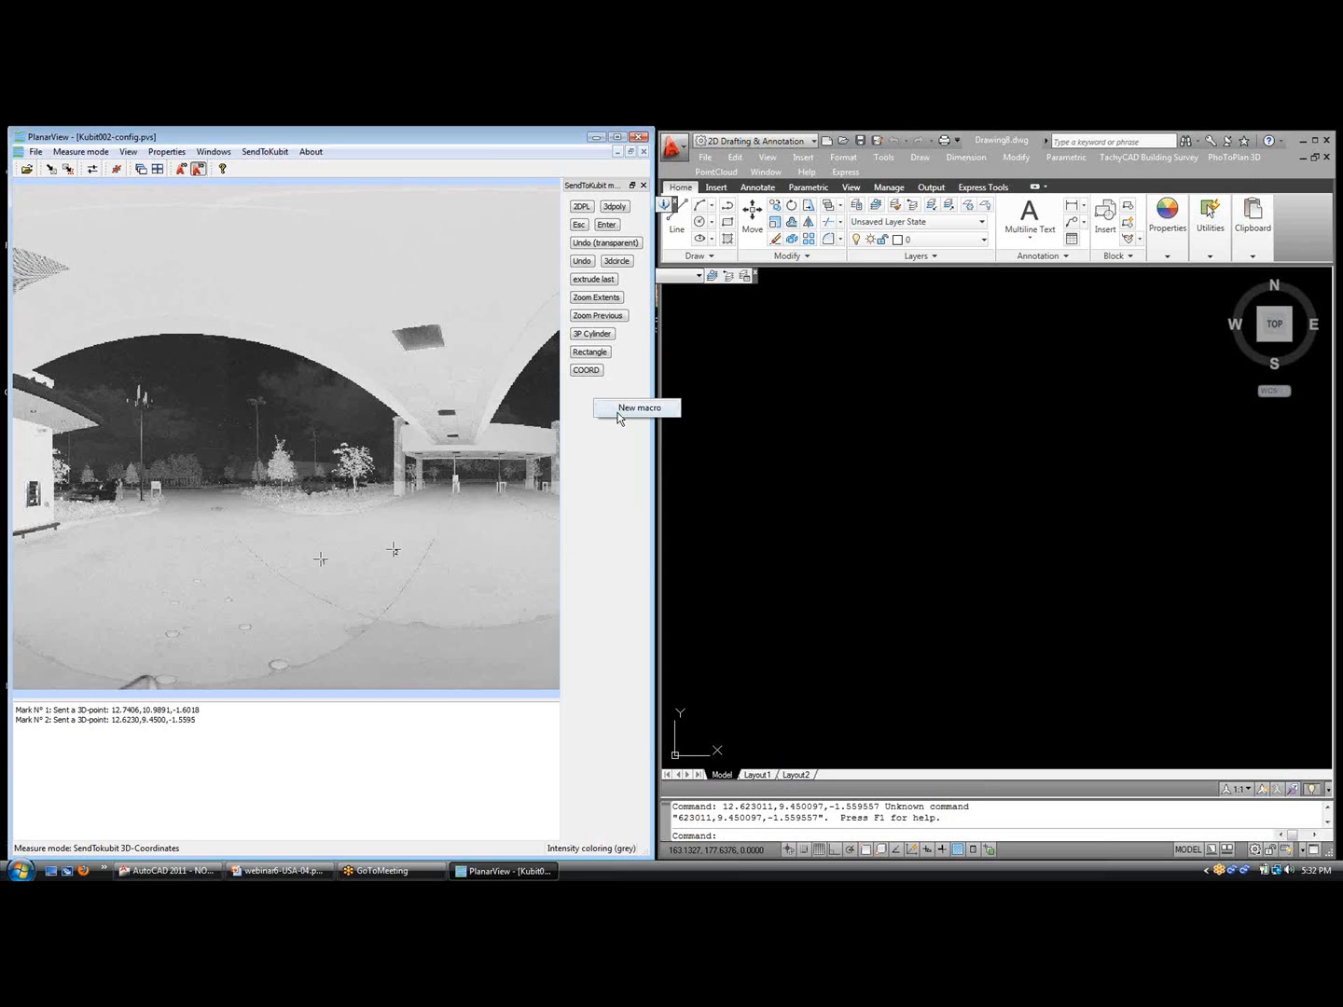
left_click(617, 411)
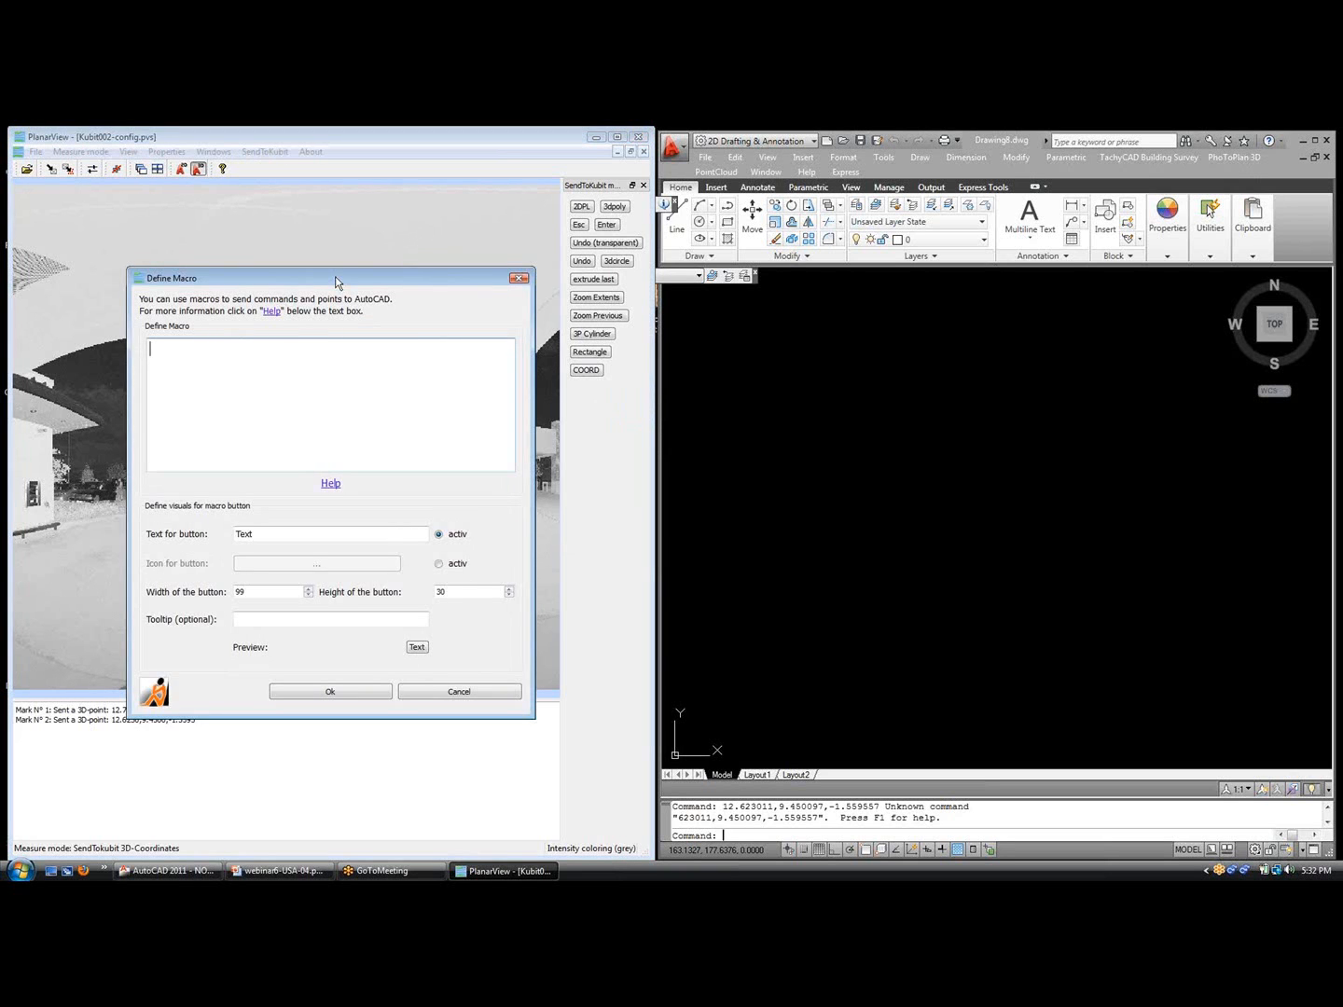
left_click_drag(337, 274, 351, 227)
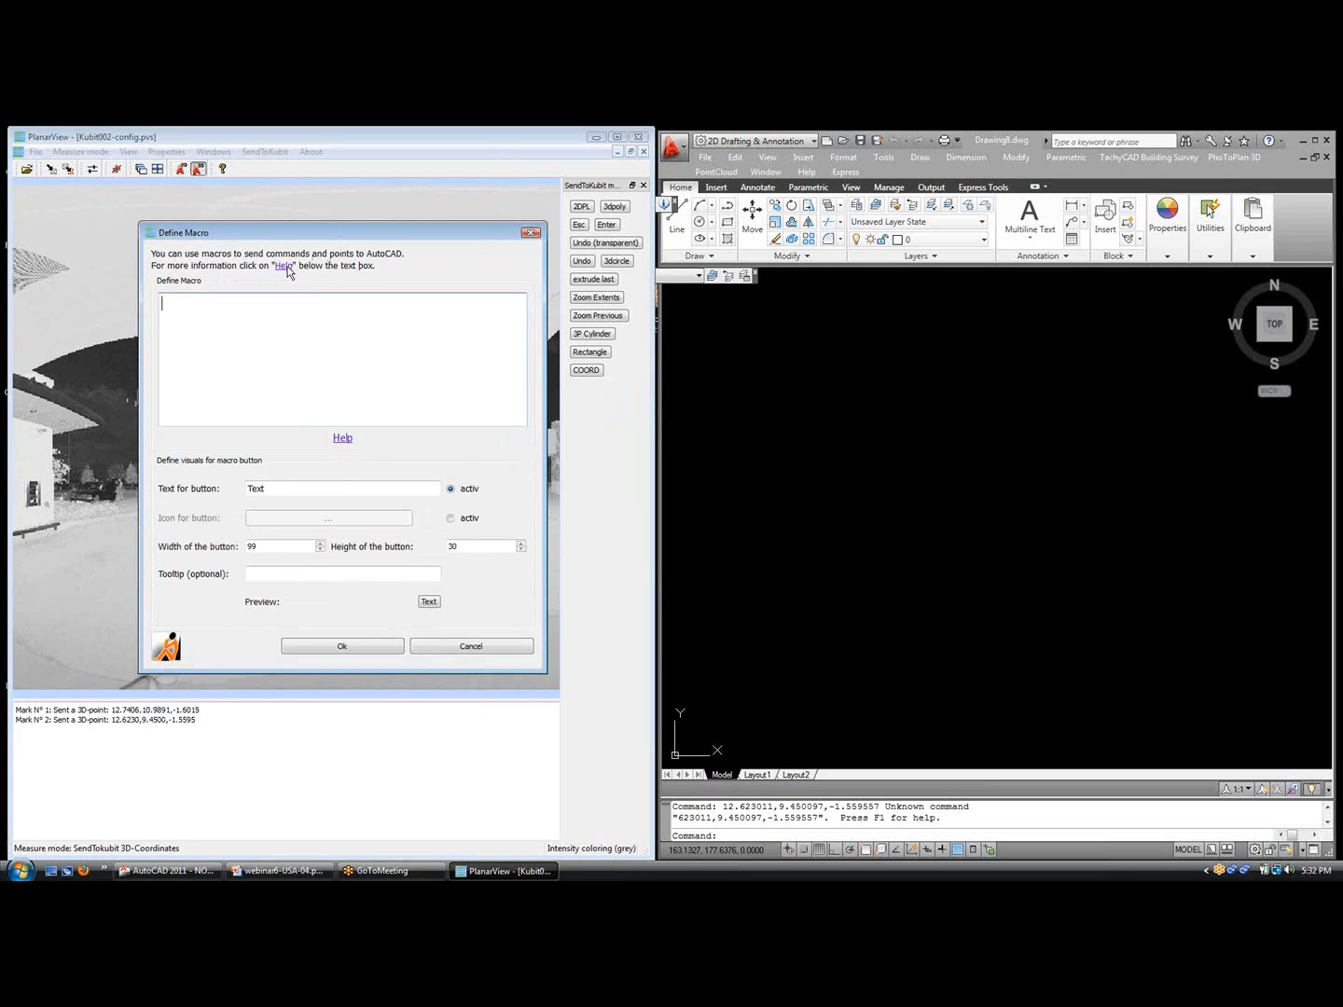
left_click(529, 234)
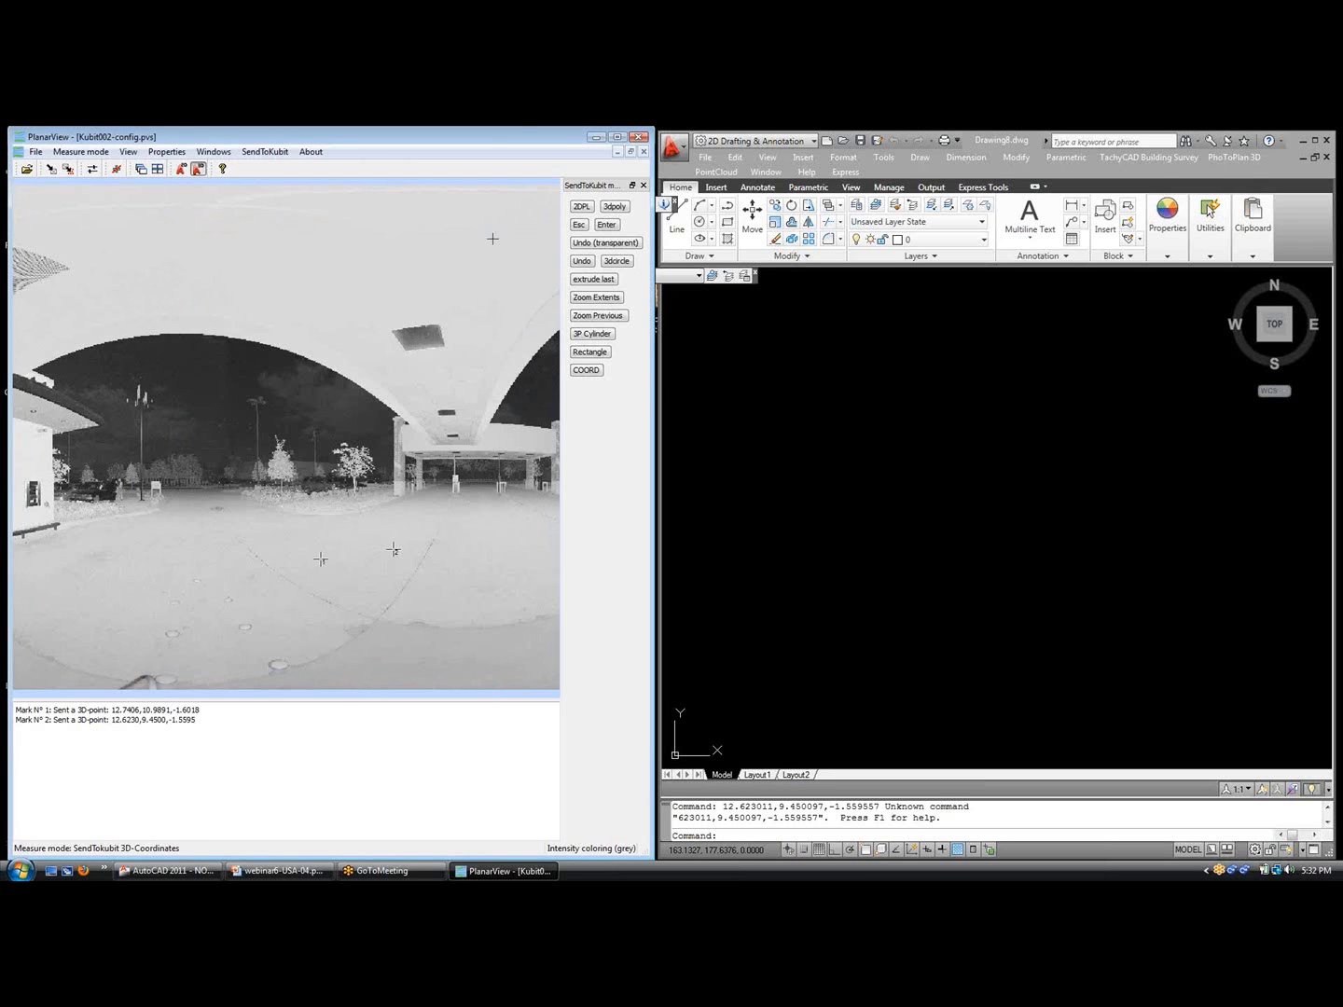
Run the 3dpoly macro to draw a single-segment 3D polyline across the scanned pavement, and view its extents in AutoCAD
left_click(618, 209)
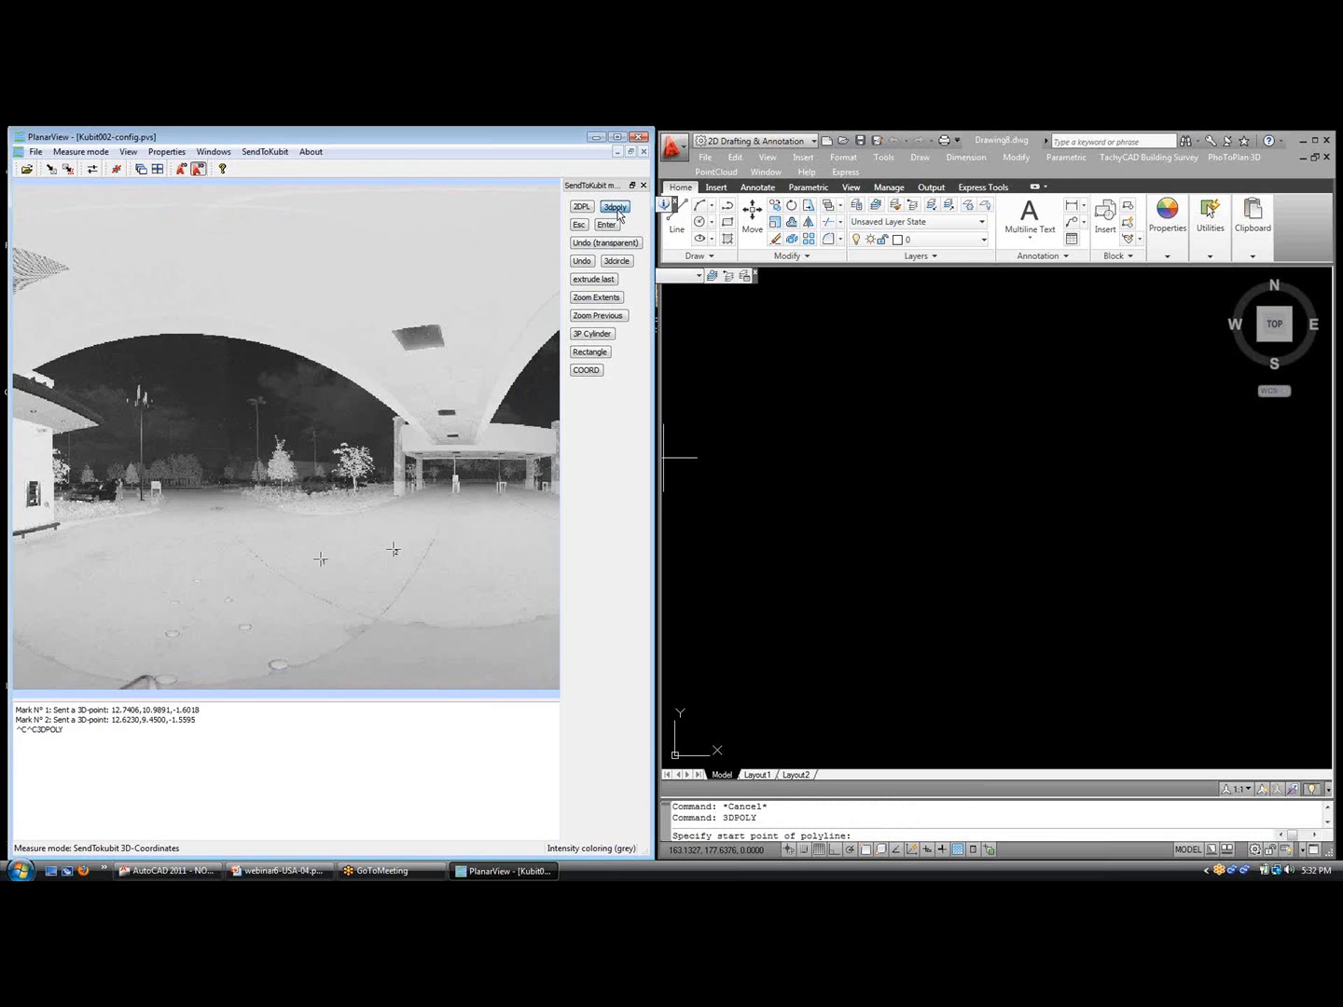
left_click(238, 527)
left_click(507, 519)
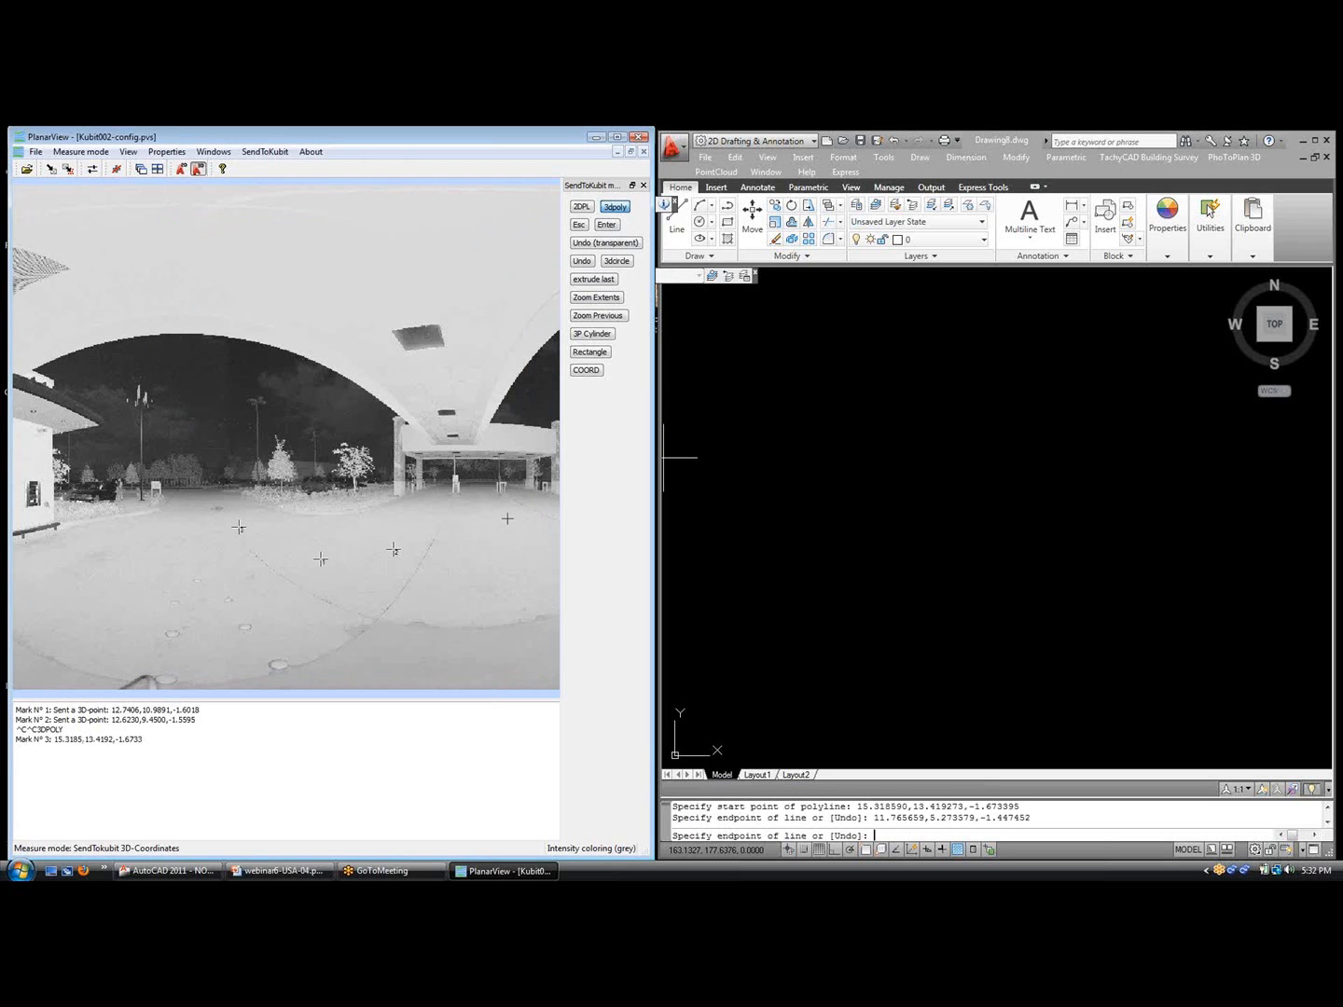
left_click(605, 226)
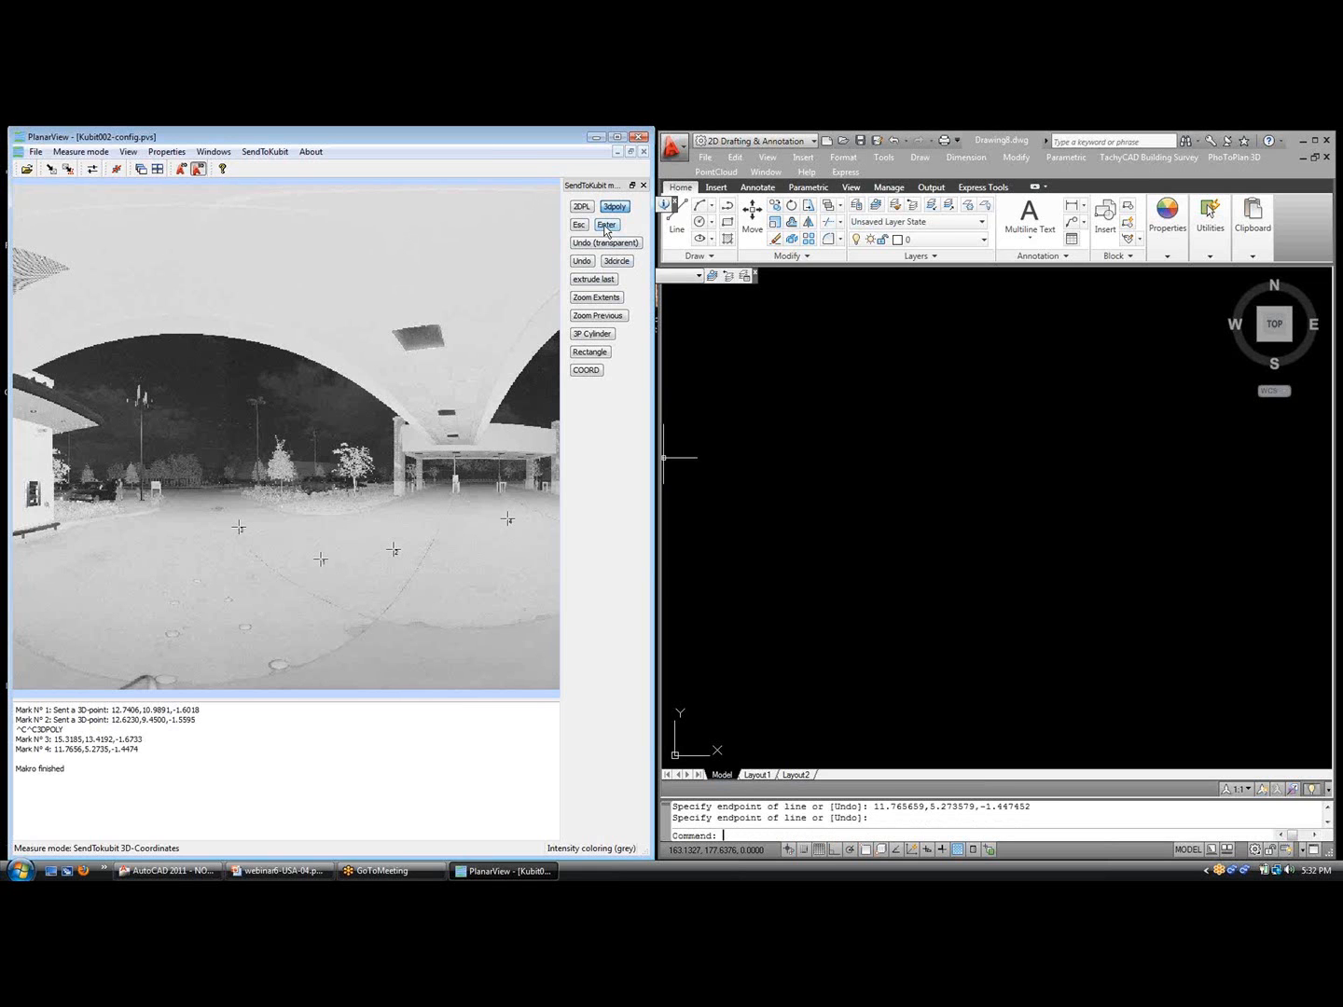
left_click(595, 297)
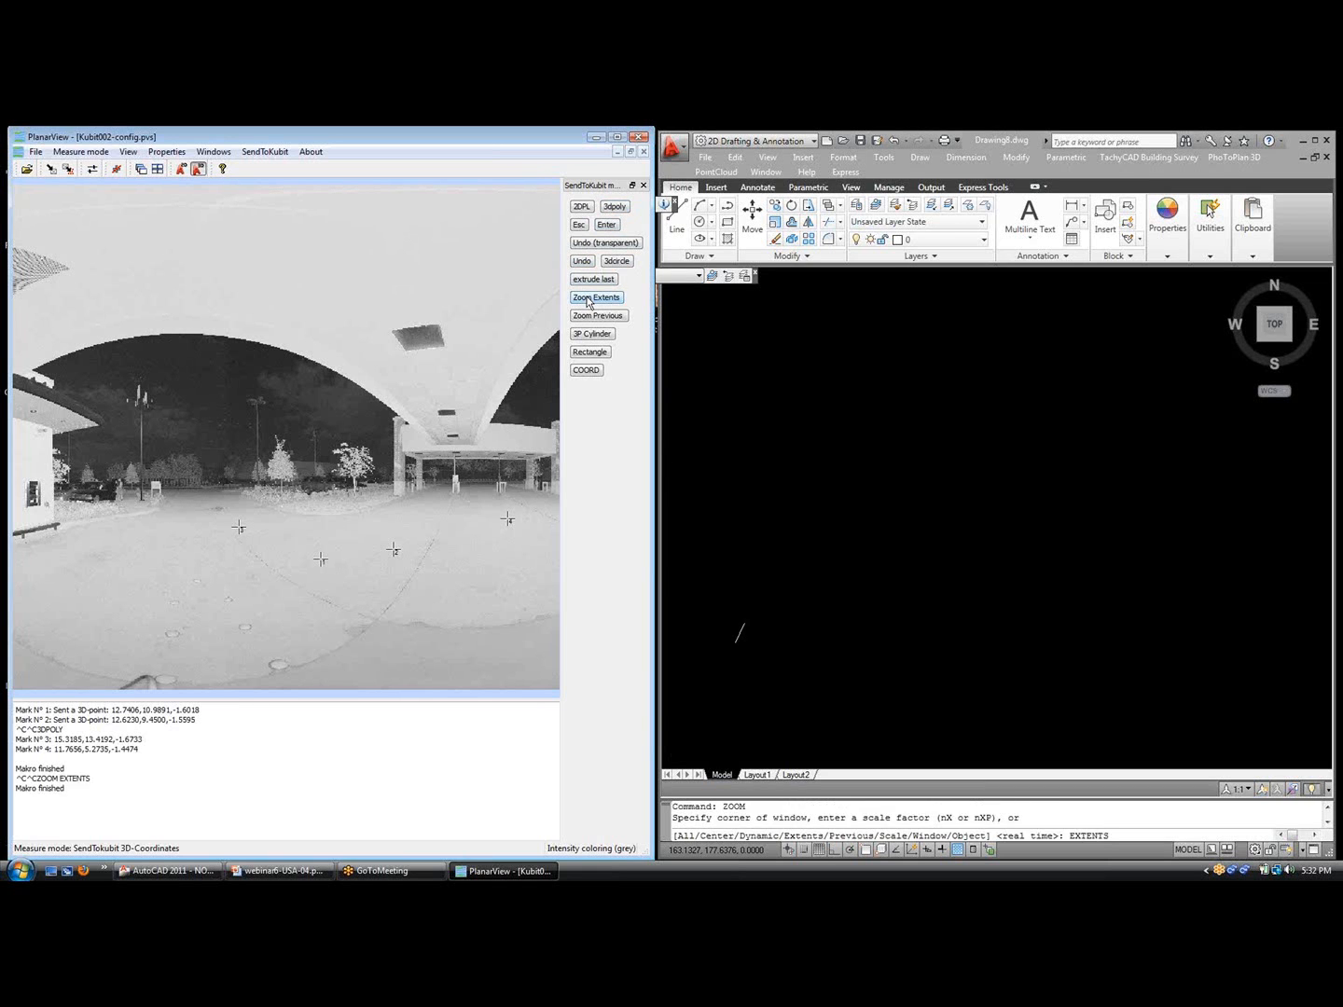
left_click(1033, 535)
scroll(1027, 546, "down", 3)
left_click(1042, 582)
left_click(1004, 540)
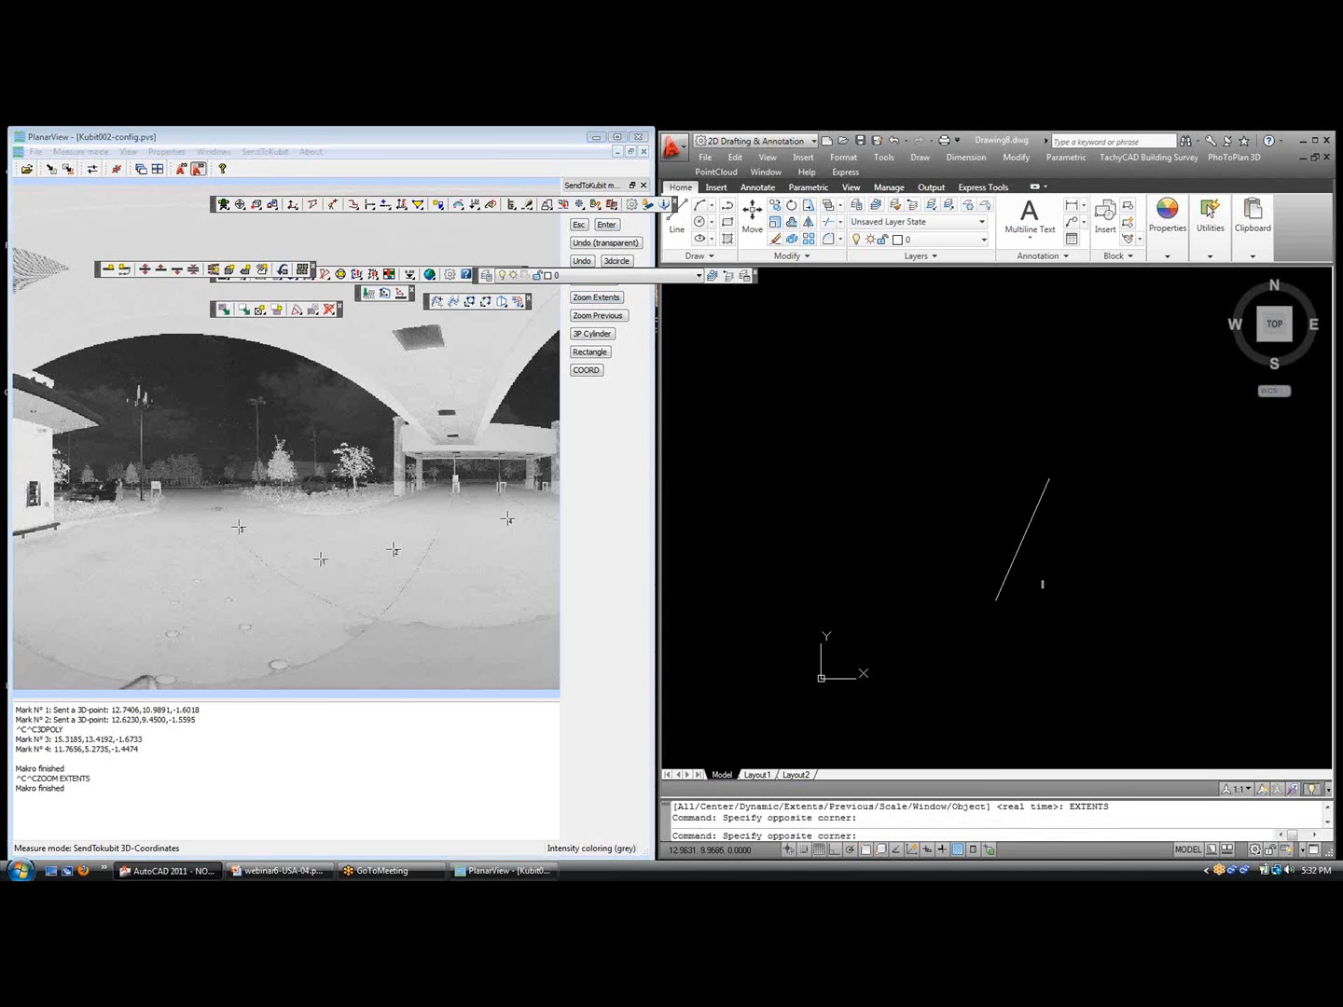
scroll(1034, 541, "down", 4)
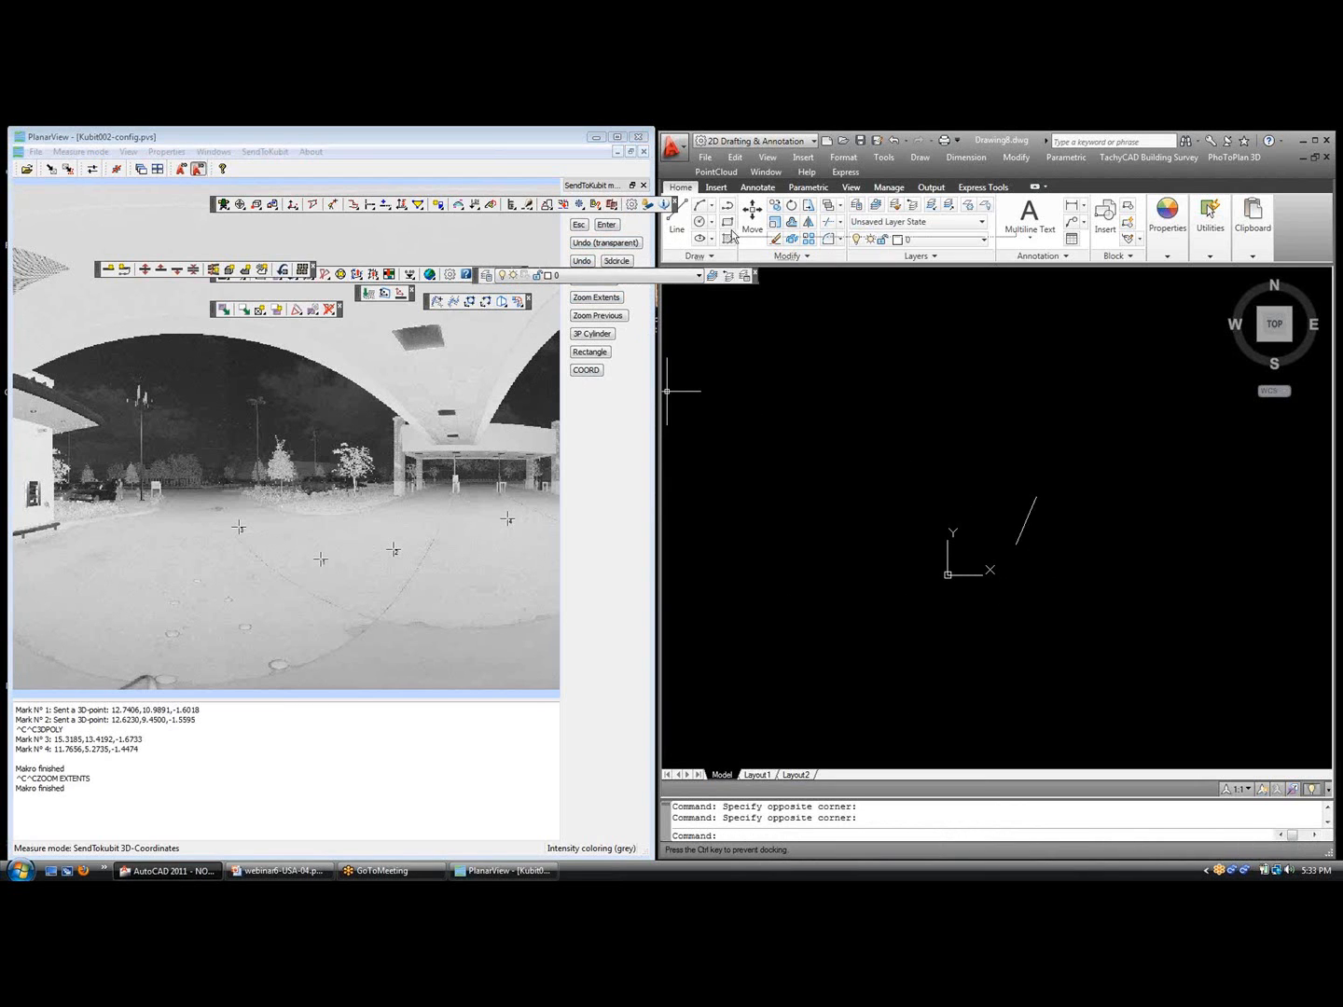
Move AutoCAD's floating layer toolbar into the drawing area and close the other floating toolbars covering the PlanarView scan
left_click_drag(476, 280, 786, 297)
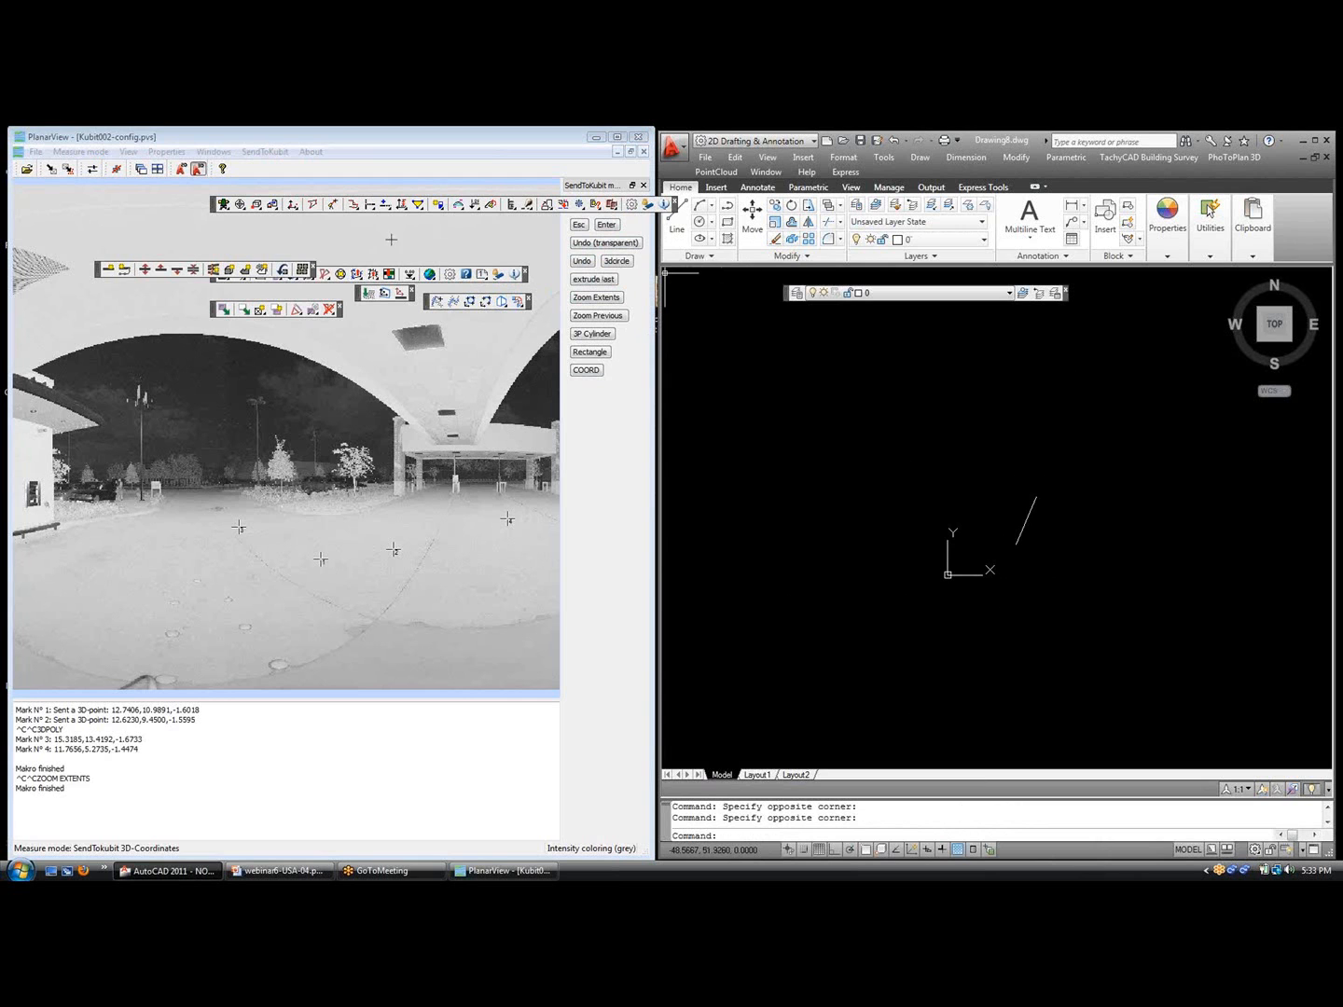
left_click(313, 264)
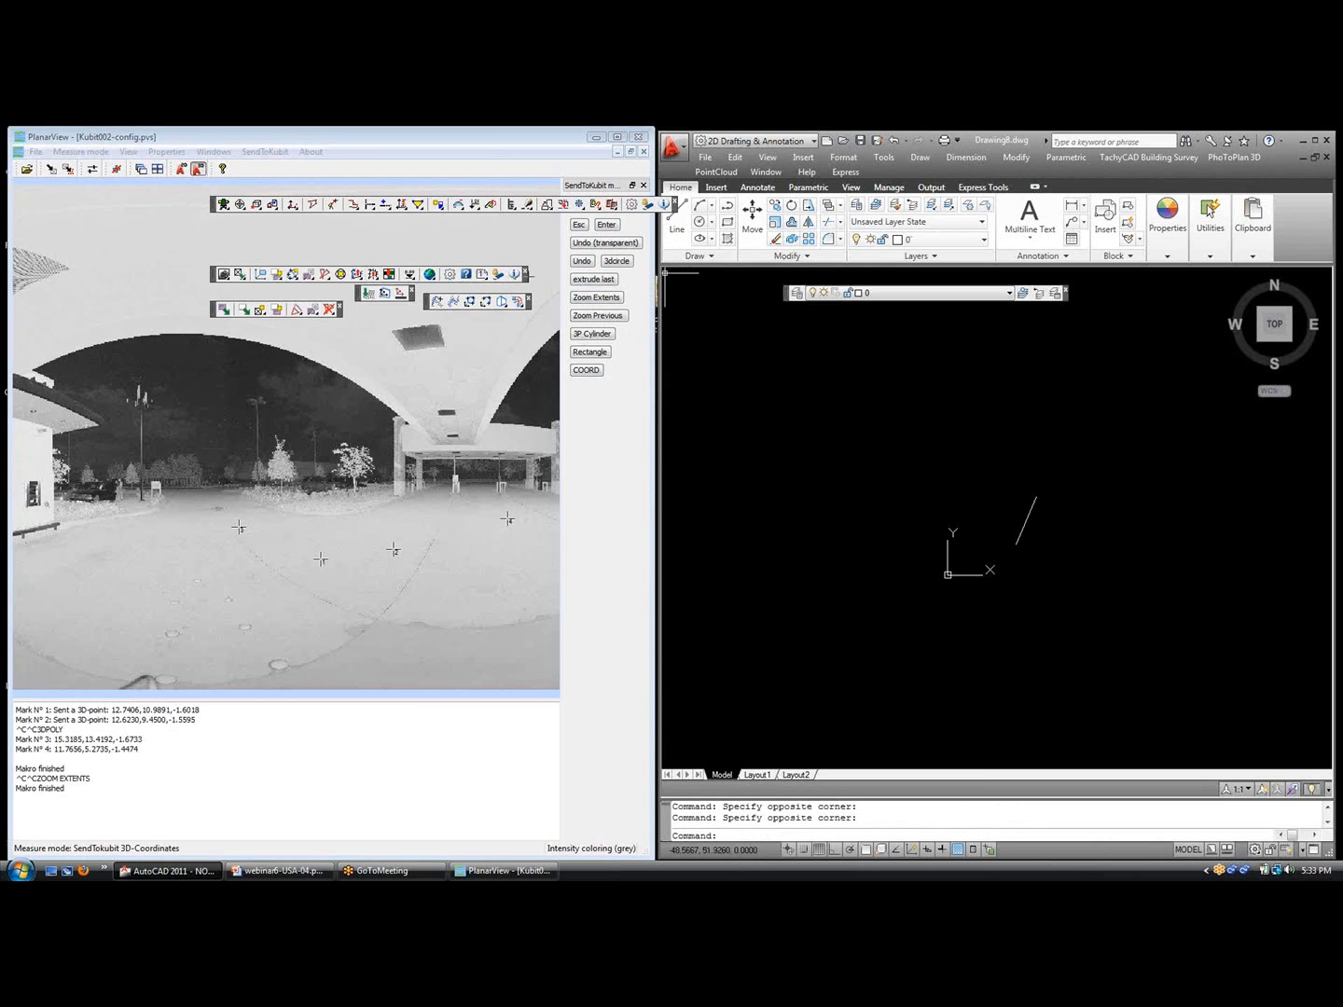
left_click(525, 271)
left_click(528, 296)
left_click(412, 289)
left_click(340, 305)
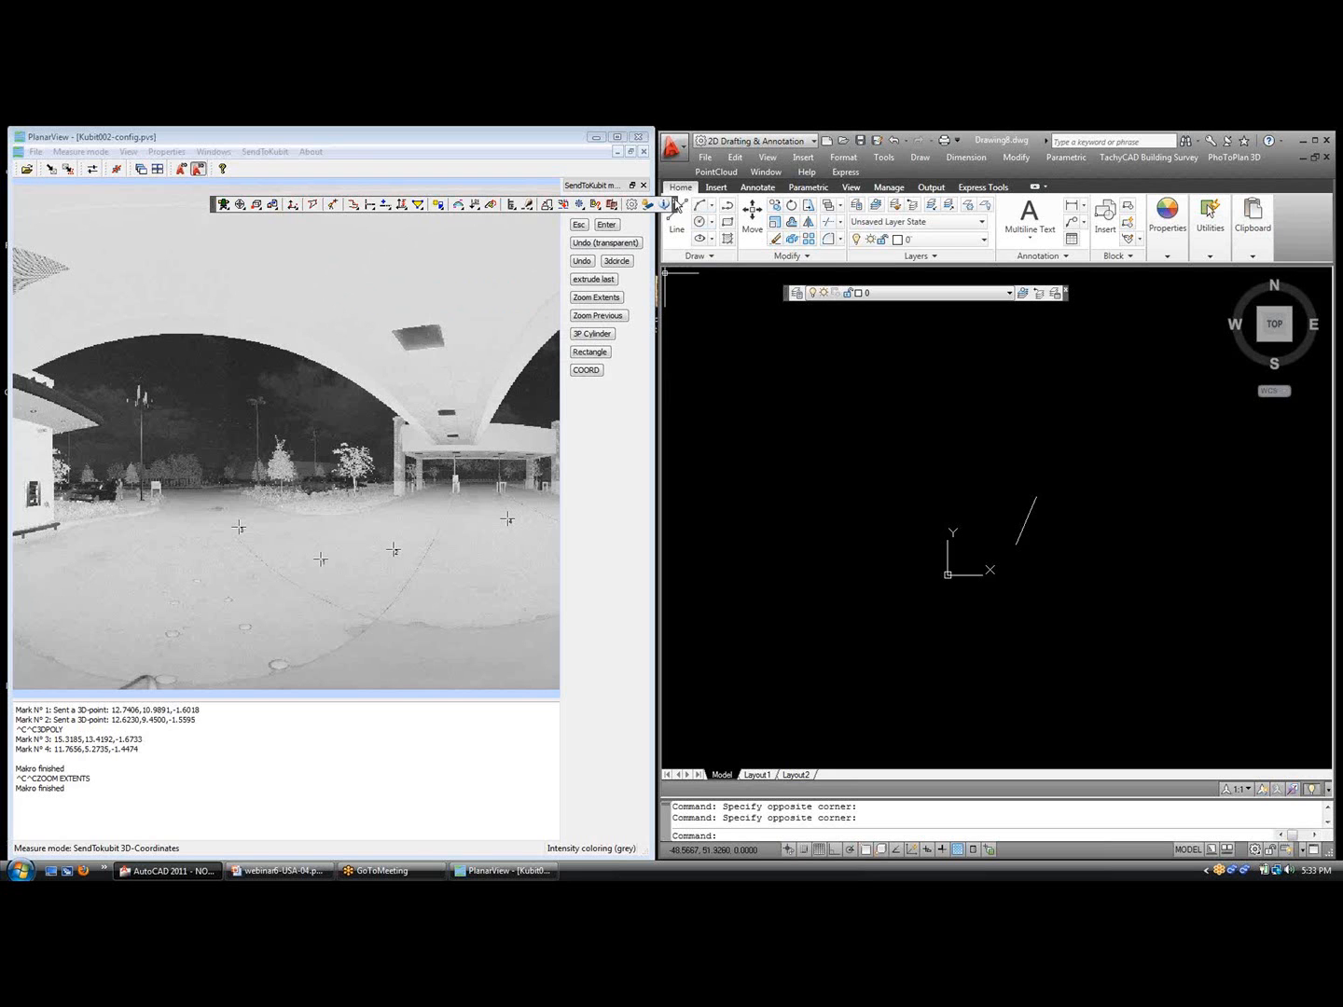
left_click(684, 202)
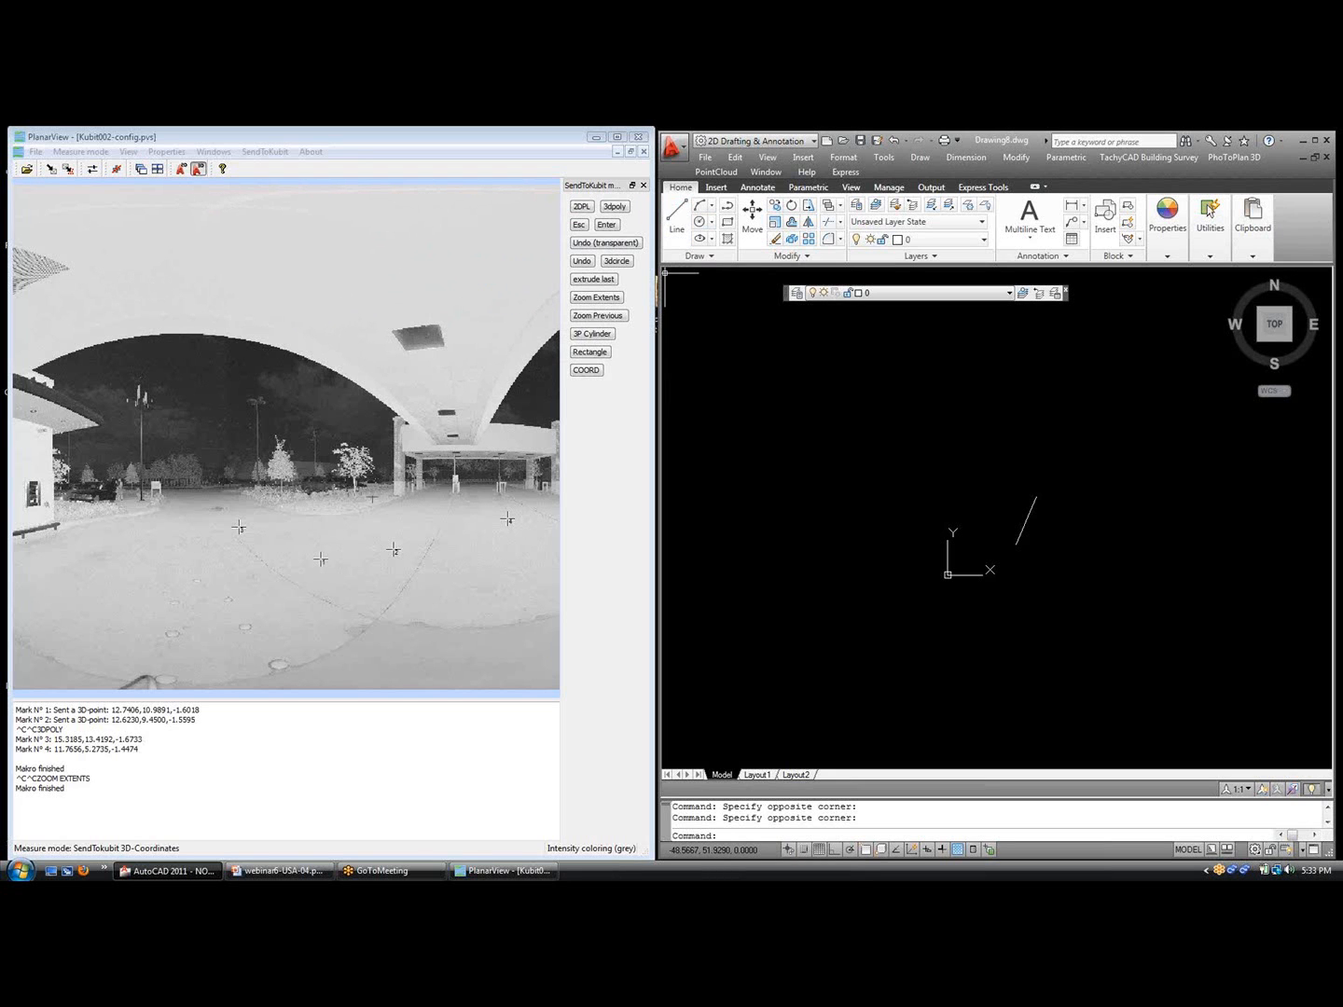
Start a 3D polyline with the 3dpoly macro, tracing the foot of the curb from the planting bed's far end towards the sphere target
left_click(622, 208)
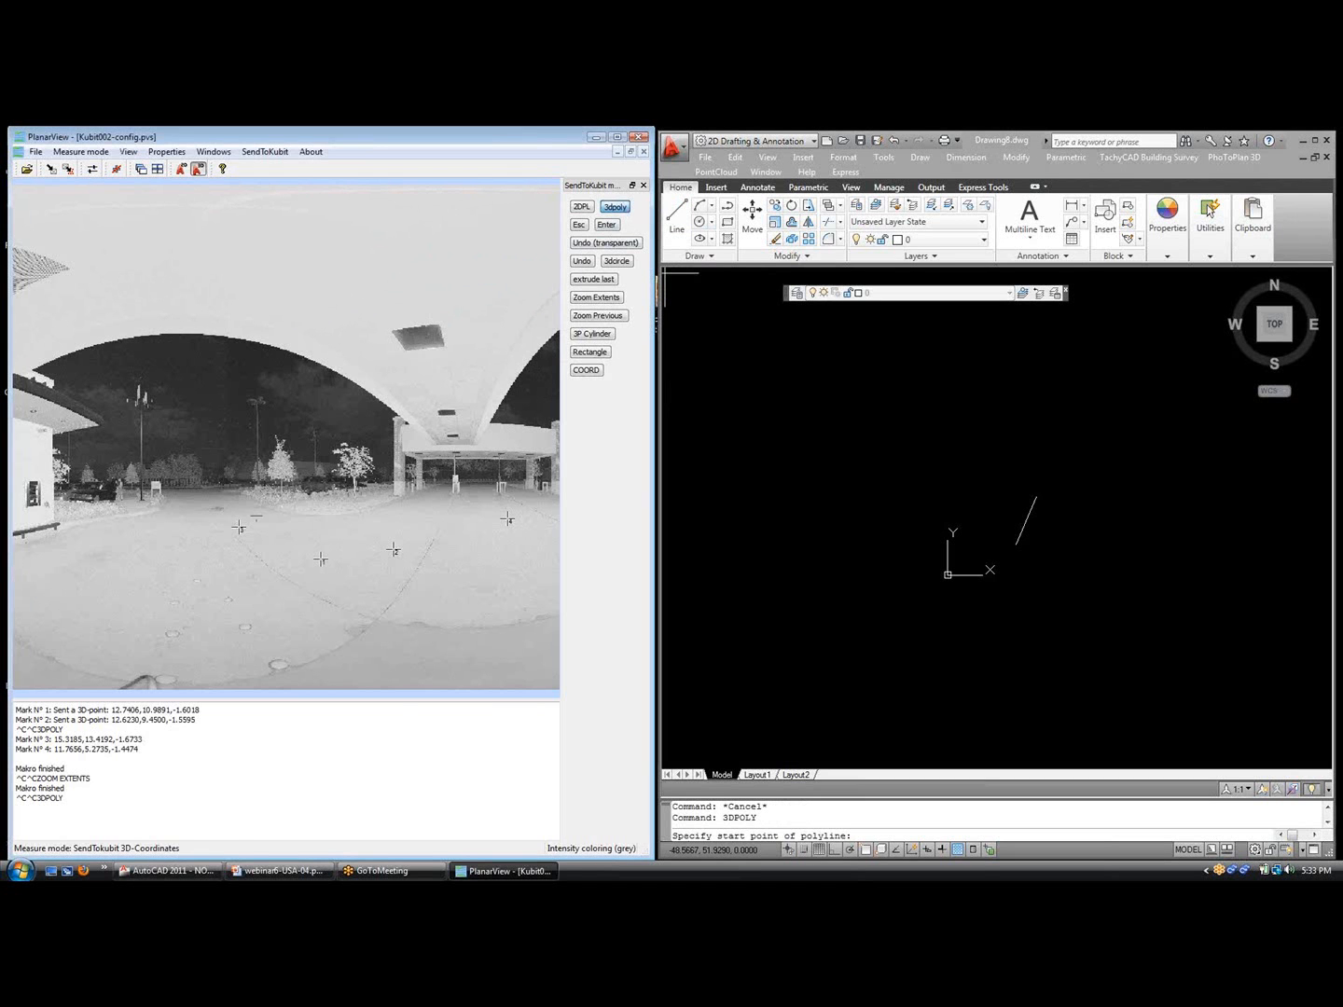
scroll(255, 514, "up", 2)
scroll(231, 533, "up", 5)
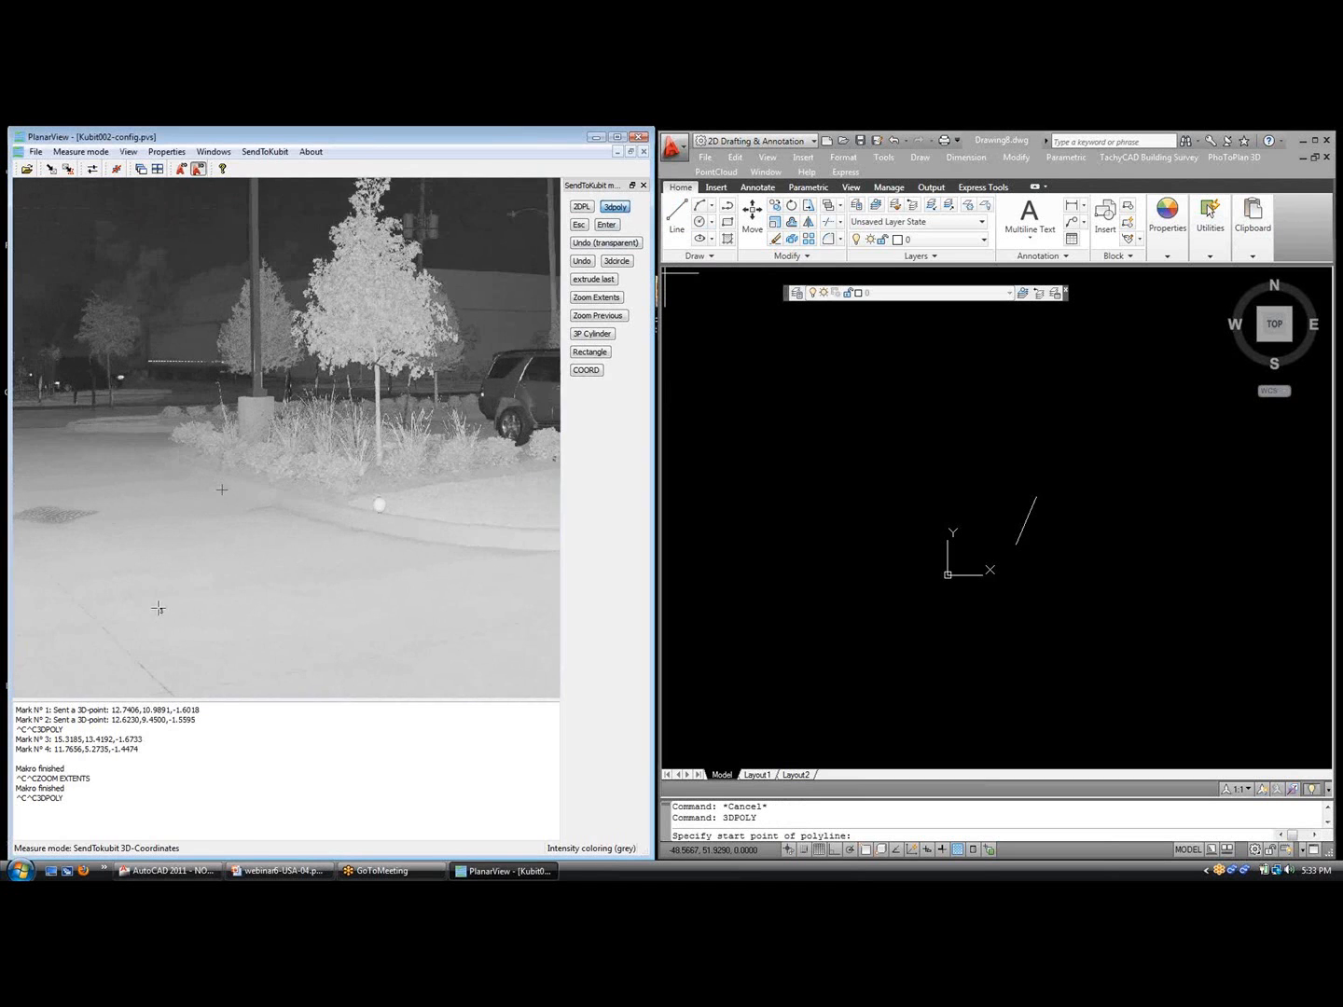
scroll(230, 459, "up", 4)
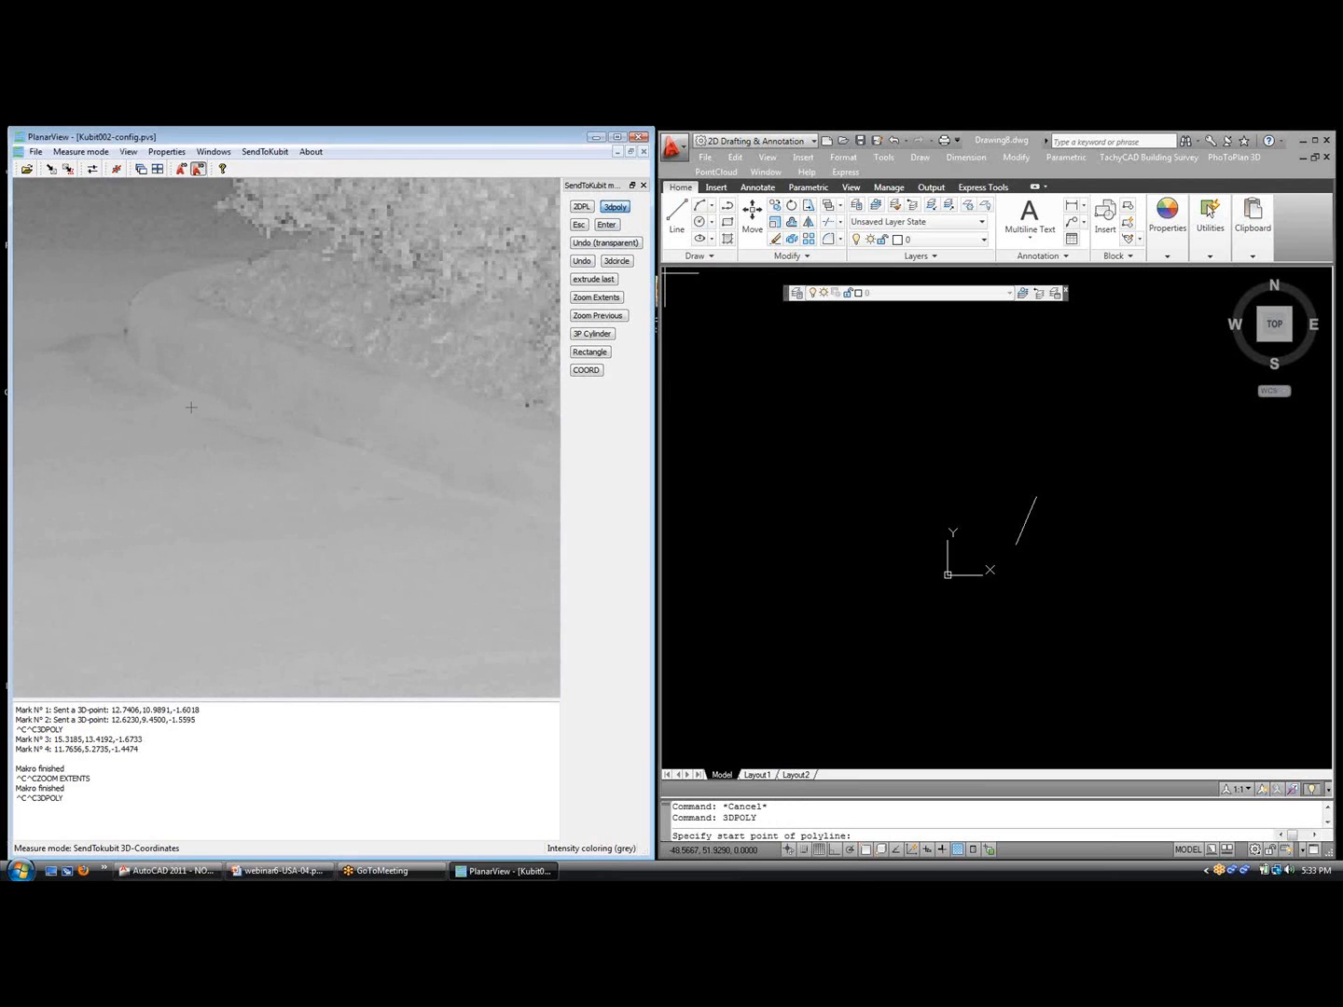
left_click(382, 458)
middle_click_drag(438, 530, 211, 412)
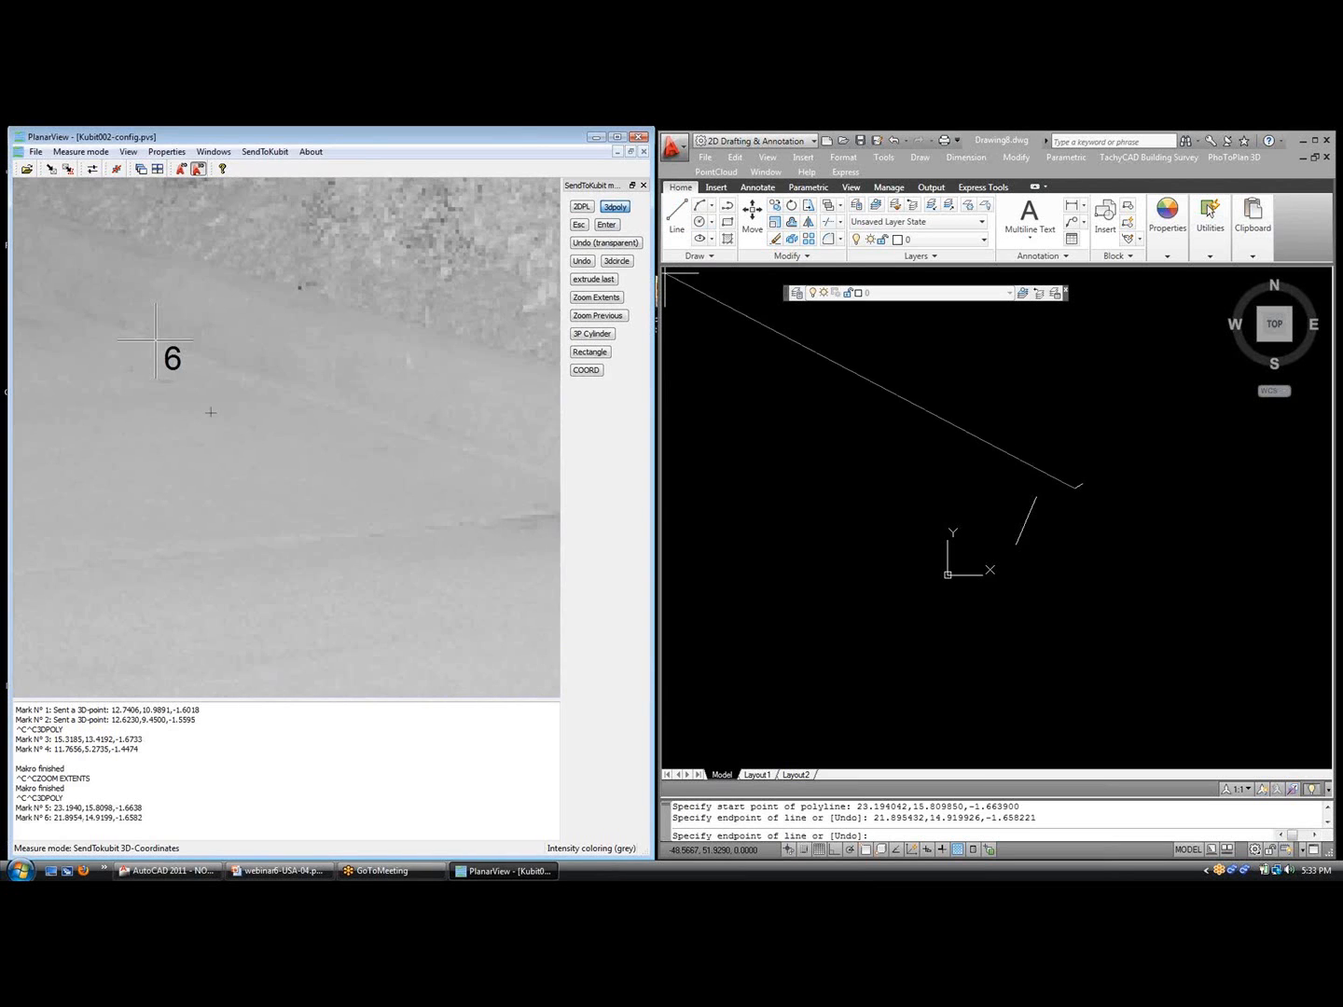
left_click(431, 434)
scroll(479, 483, "down", 2)
middle_click_drag(480, 483, 75, 354)
left_click(369, 429)
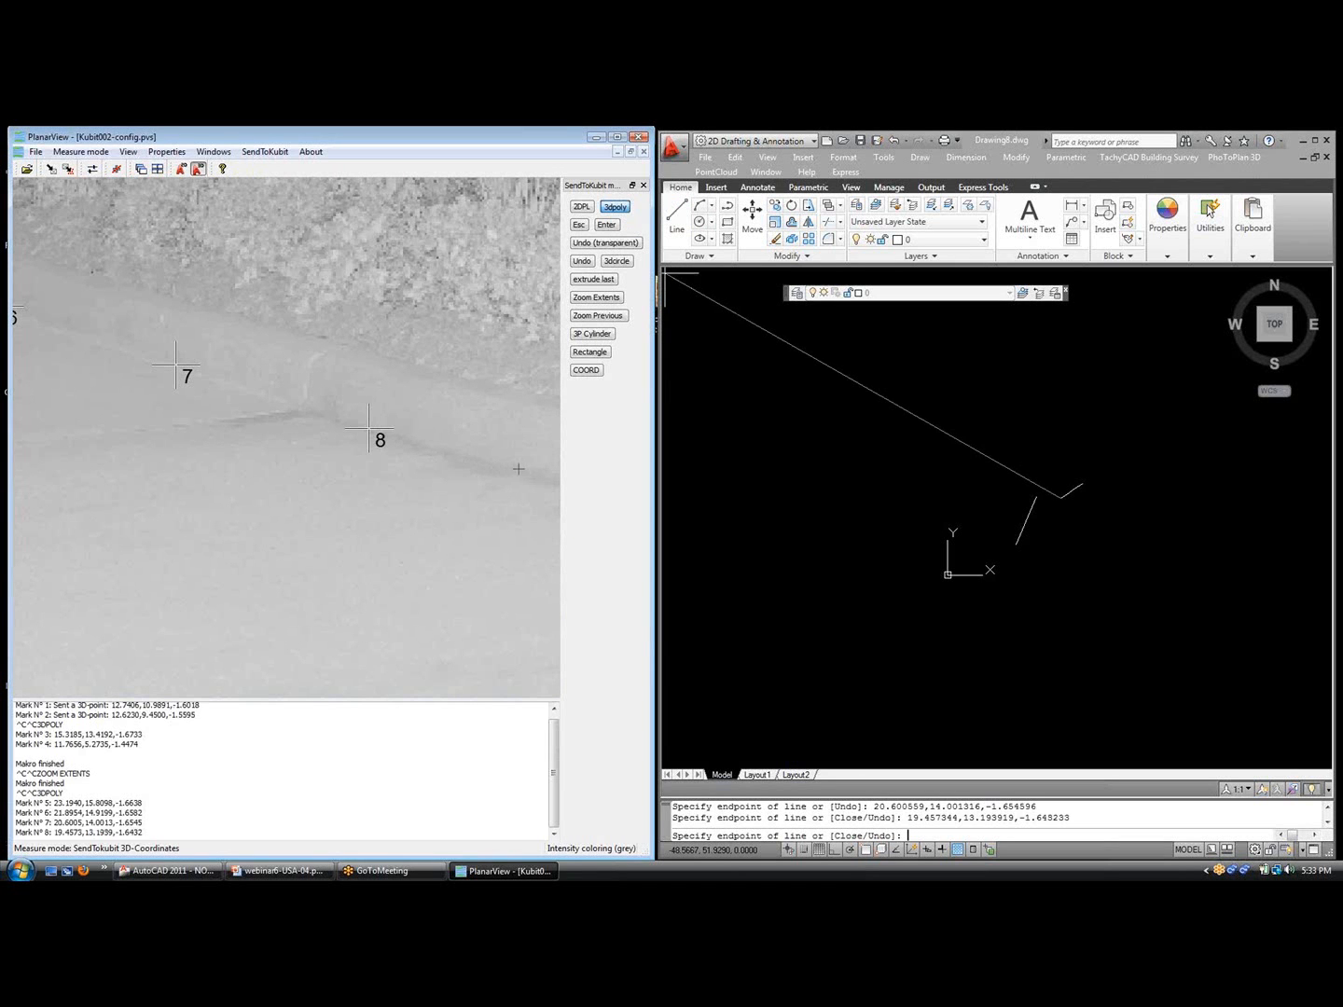
left_click(525, 473)
middle_click_drag(288, 446, 234, 416)
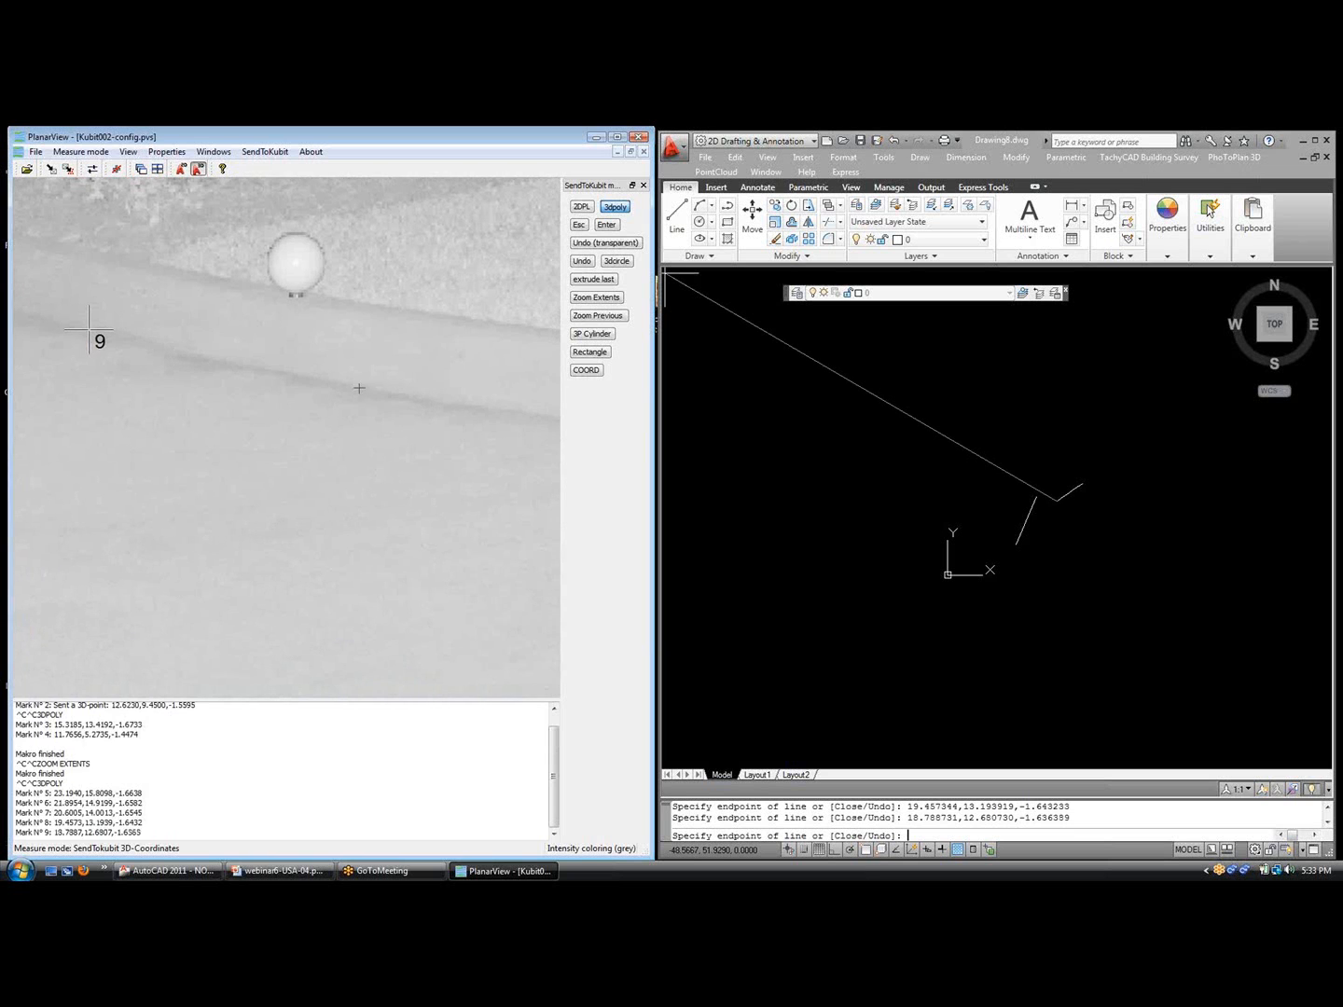
Continue the 3D polyline along the foot of the curb, following the bend past the ground-level sphere target with closely spaced vertices
left_click(360, 383)
left_click(542, 412)
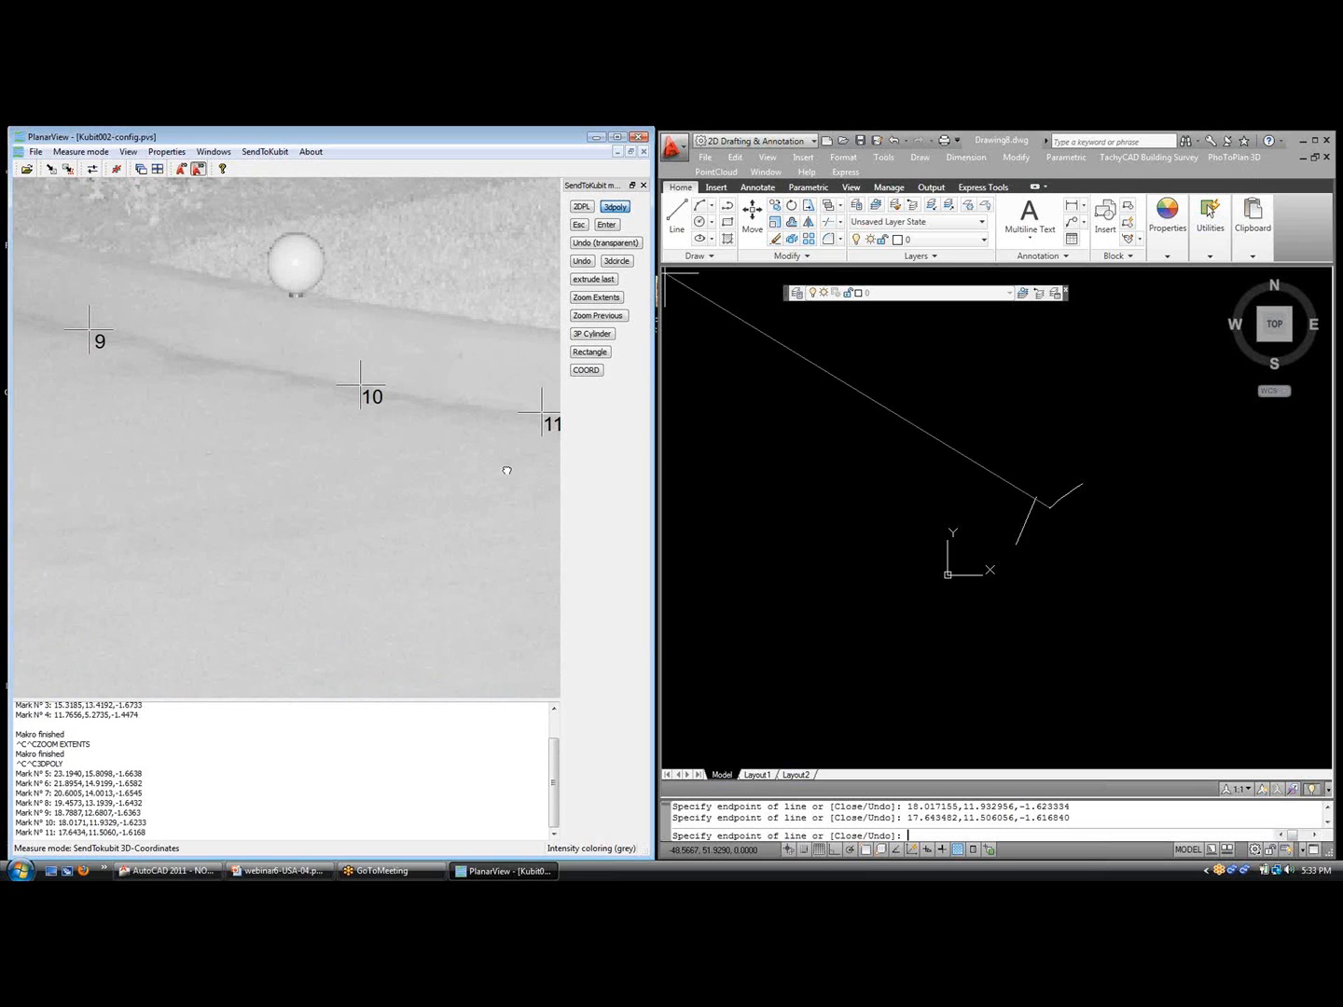
middle_click_drag(503, 462, 126, 411)
left_click(284, 374)
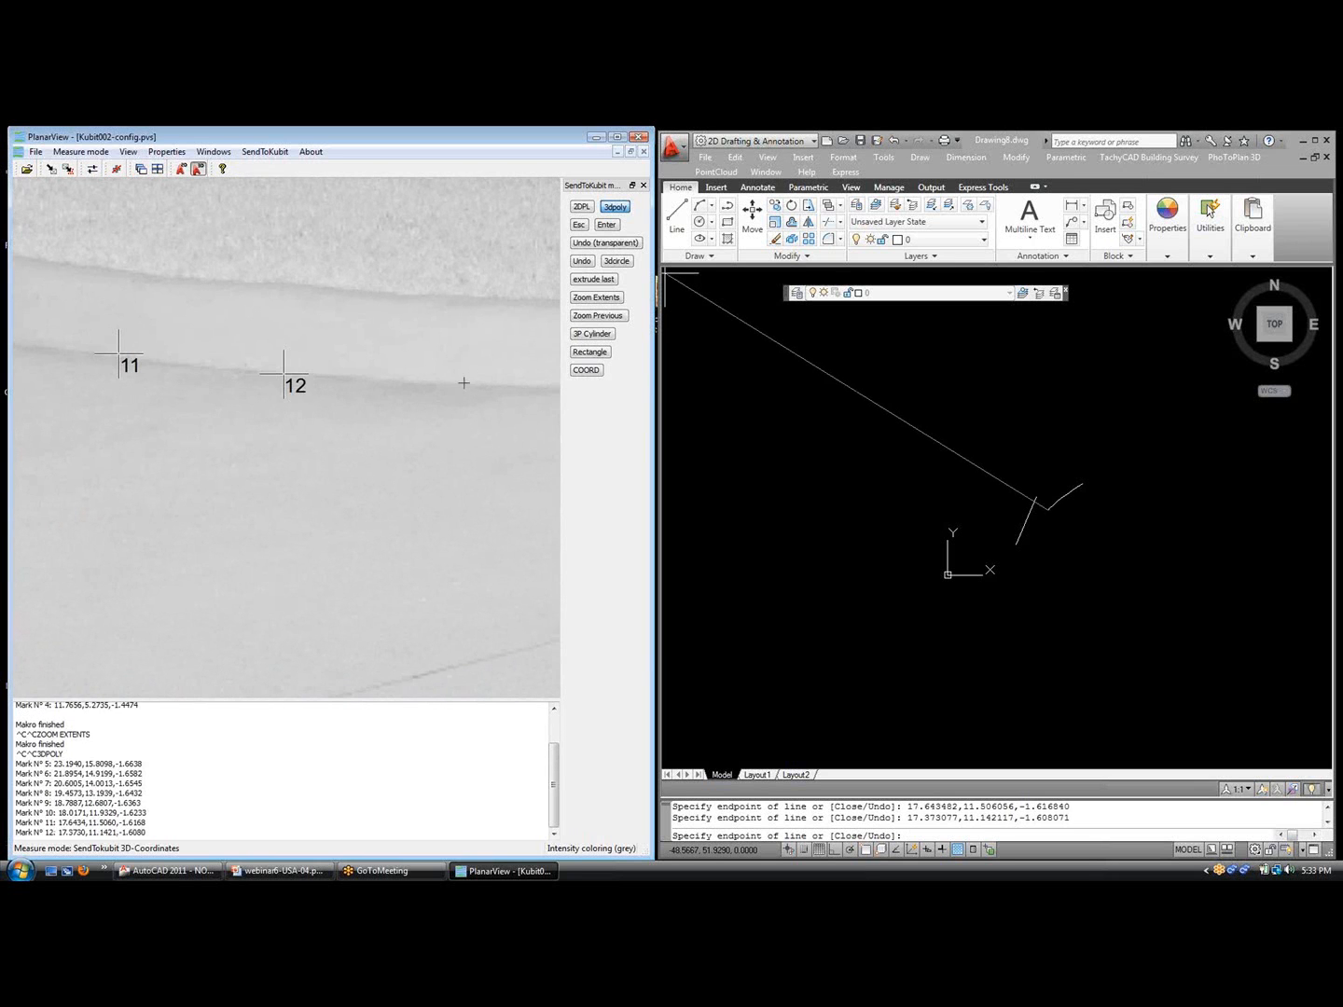
left_click(464, 382)
left_click(550, 383)
middle_click_drag(551, 385, 198, 436)
left_click(322, 436)
left_click(446, 434)
left_click(515, 434)
middle_click_drag(511, 448, 122, 472)
left_click(250, 450)
left_click(474, 436)
scroll(480, 436, "down", 3)
Extend the 3D polyline along the curb past the brick column to the bollards, and finish it
middle_click_drag(488, 432, 86, 468)
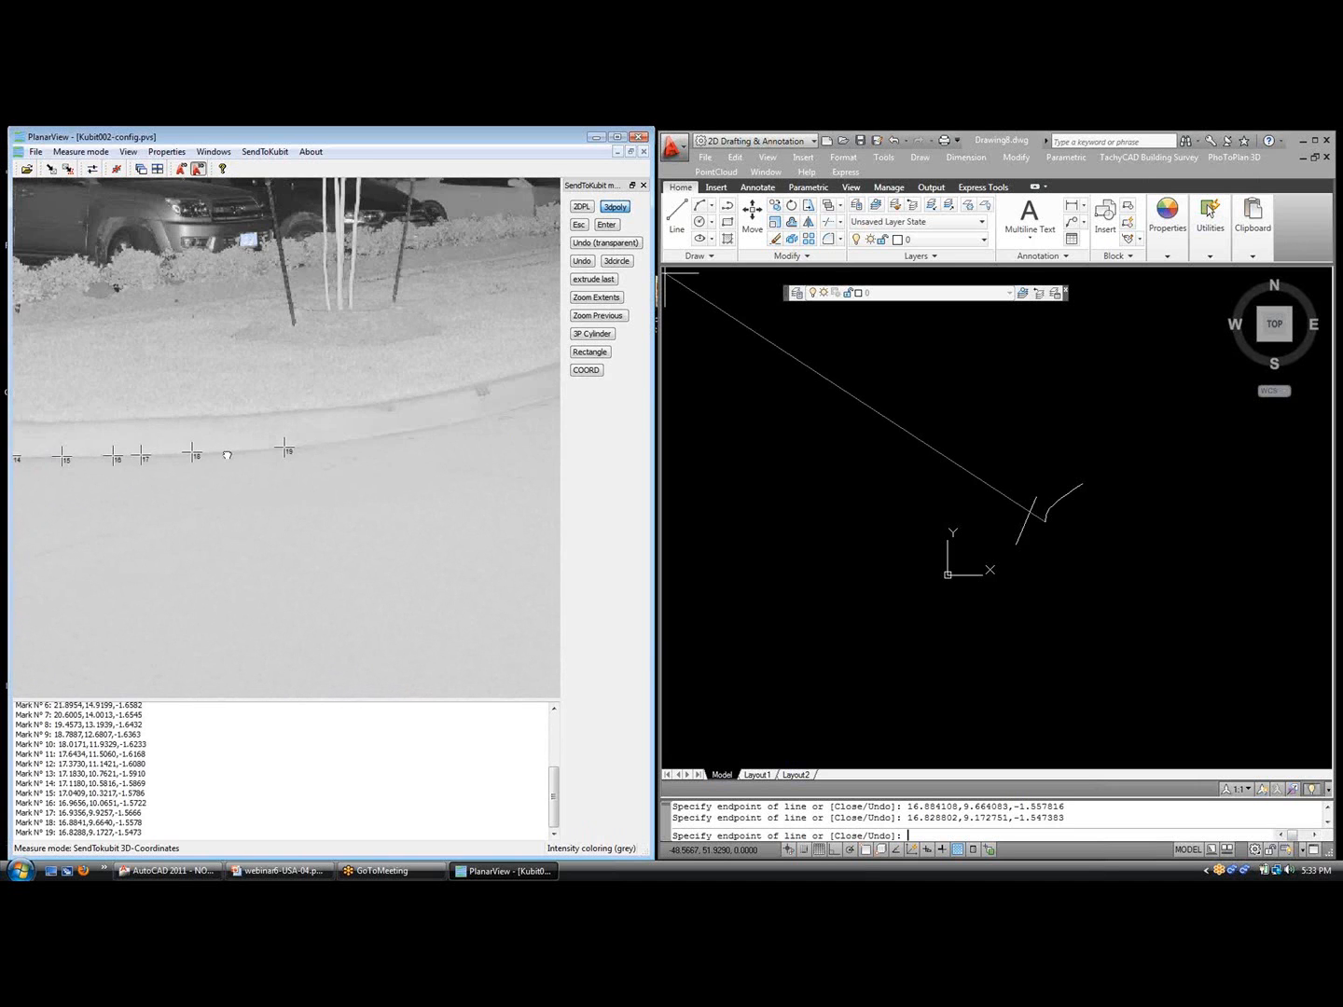
left_click(184, 464)
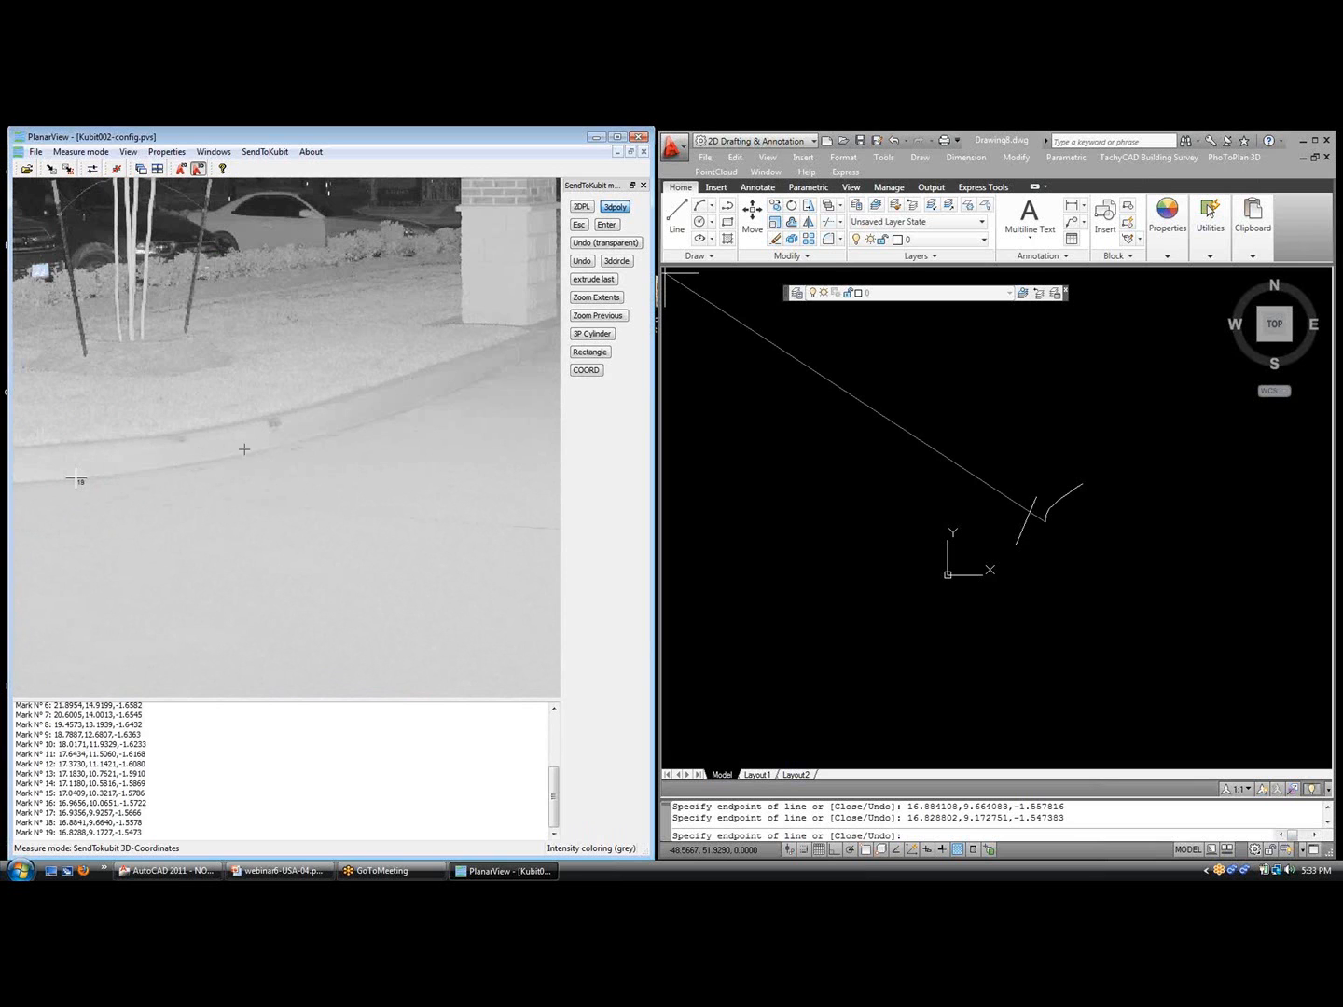
left_click(341, 429)
left_click(495, 374)
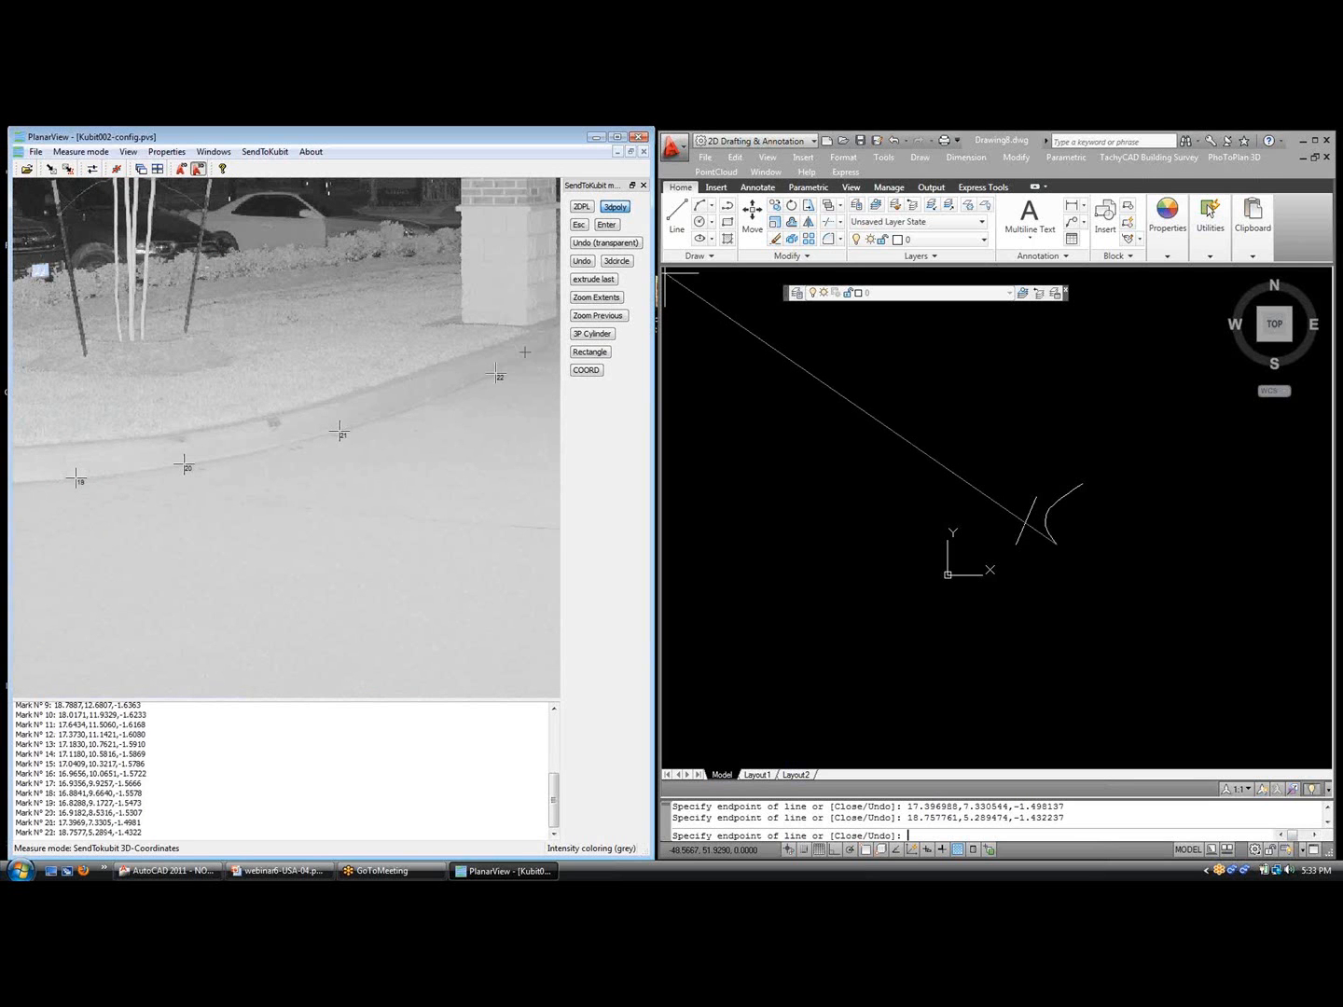
middle_click_drag(518, 351, 388, 428)
left_click(393, 426)
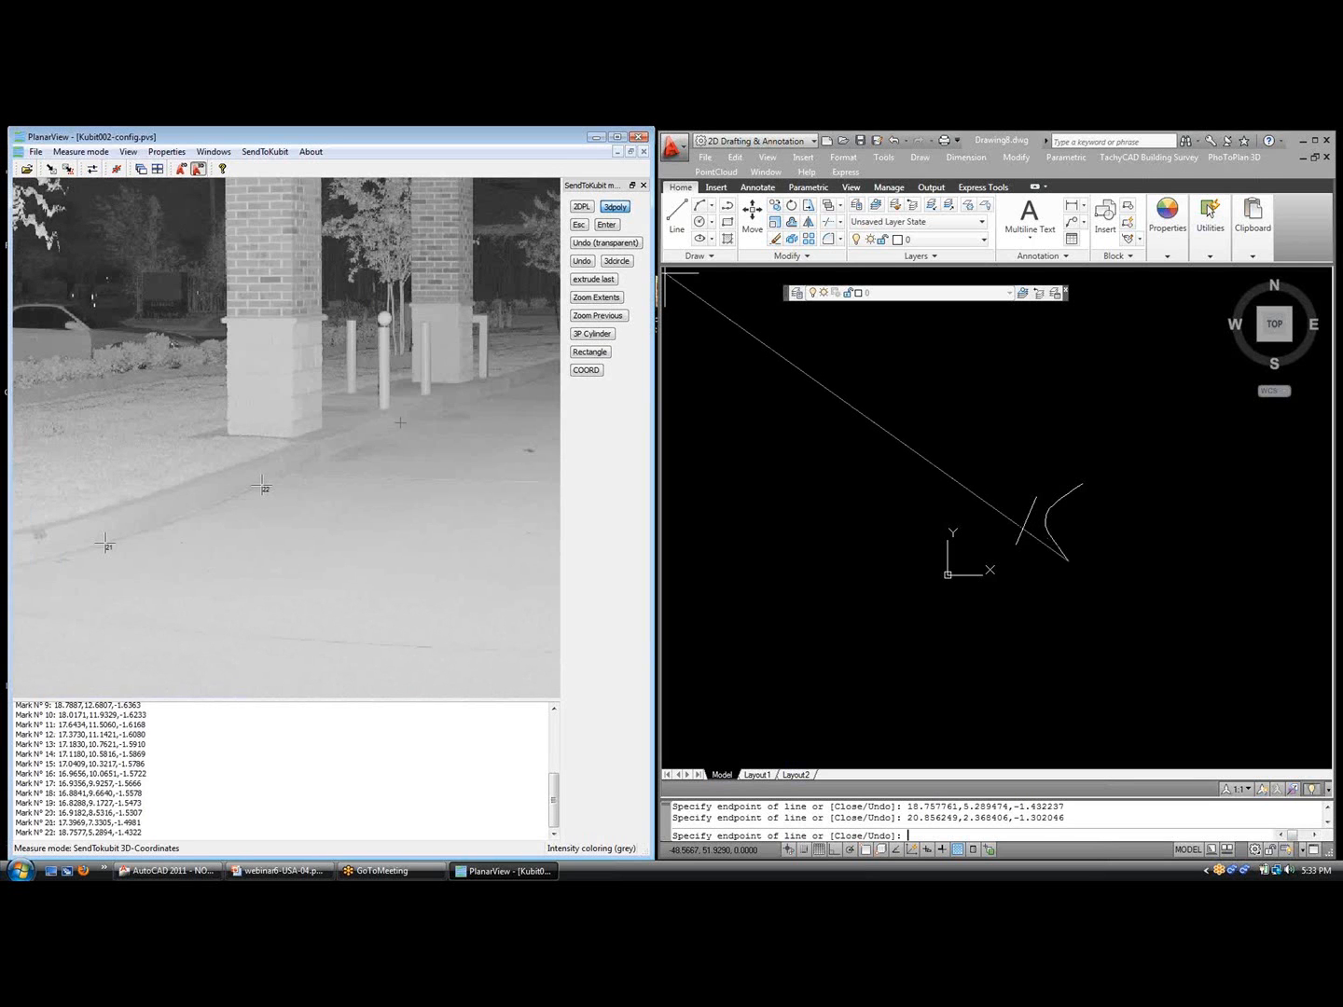
left_click(478, 398)
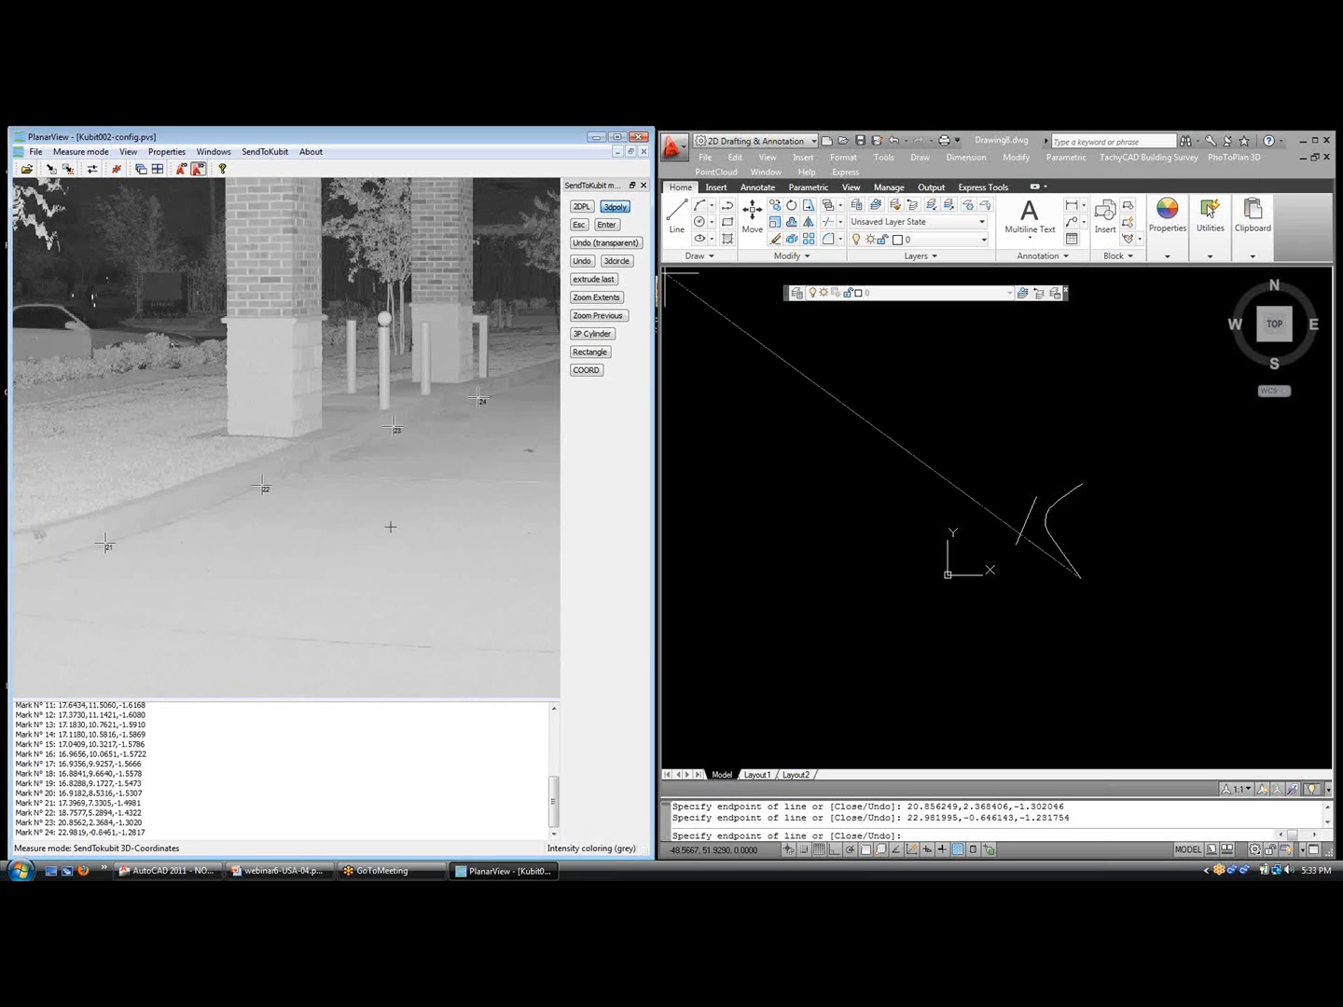
left_click(607, 226)
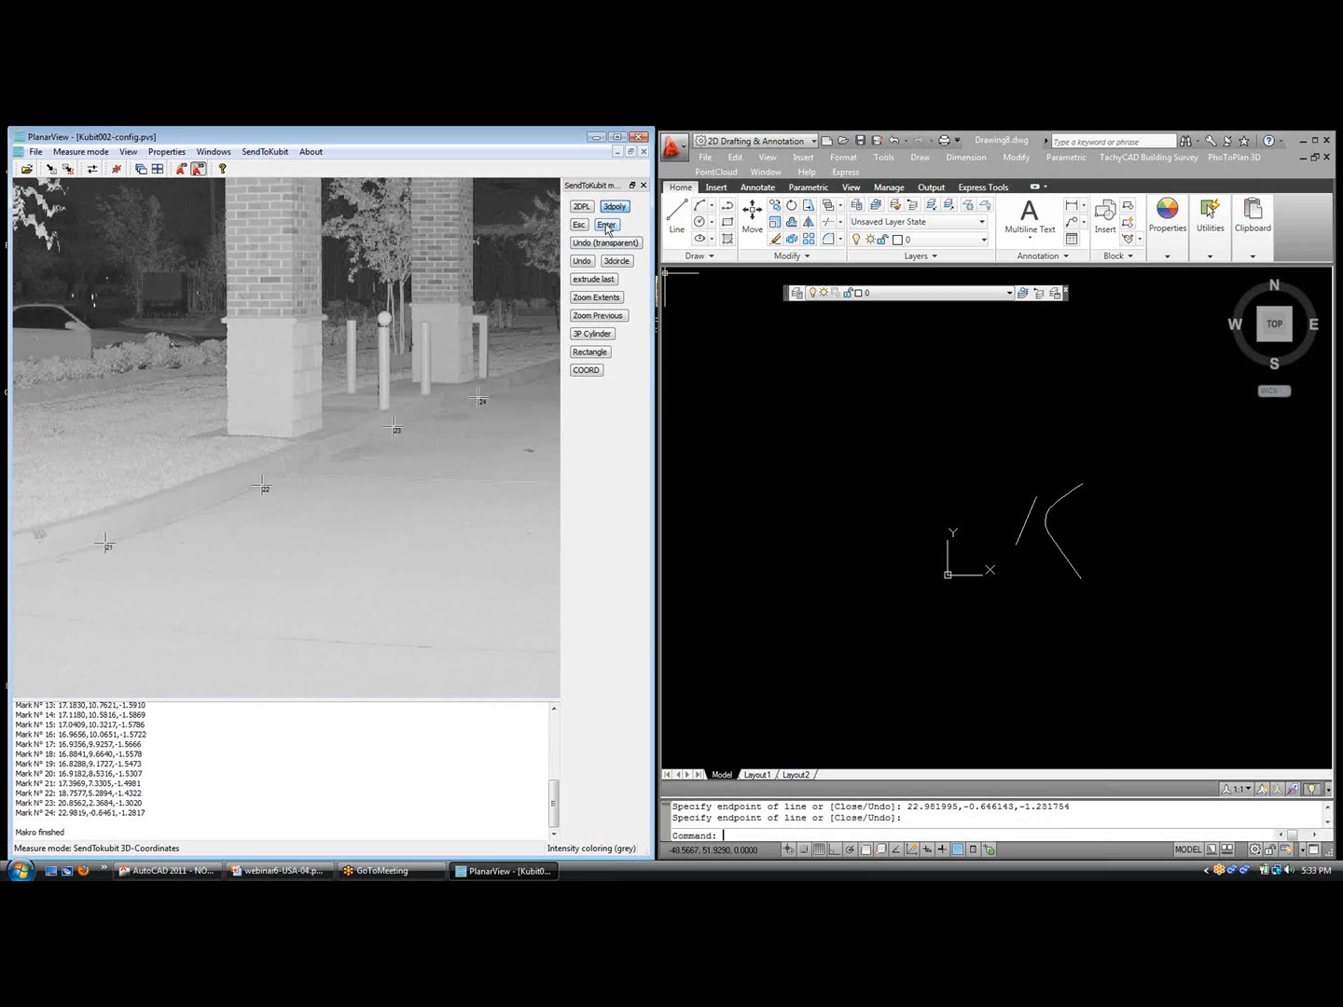
Try to draw a 3D circle through three points at the base of the bollard carrying the sphere target
left_click(616, 262)
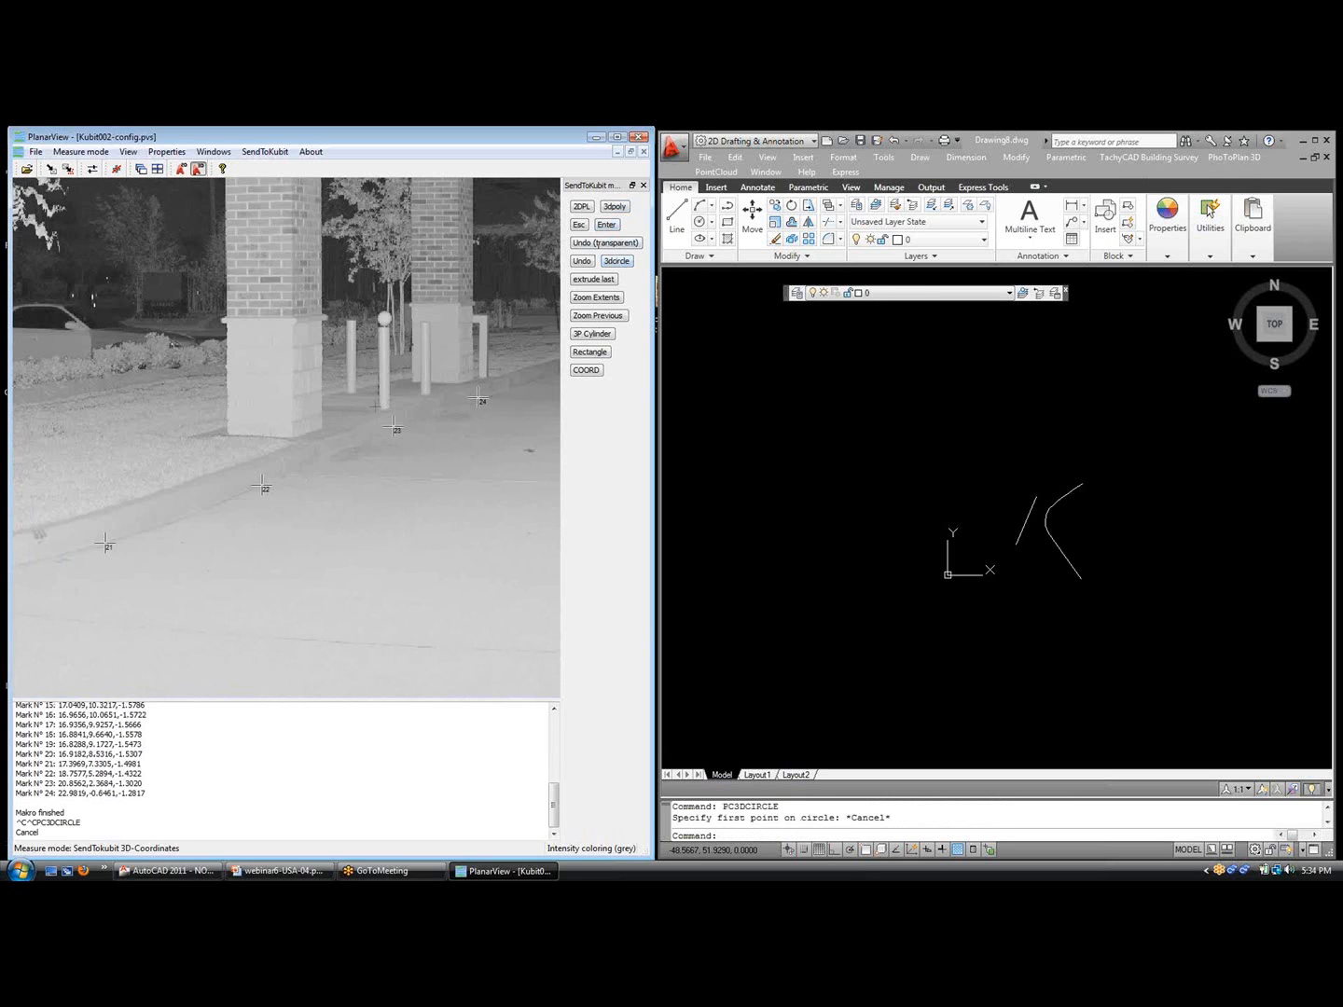
scroll(377, 406, "up", 5)
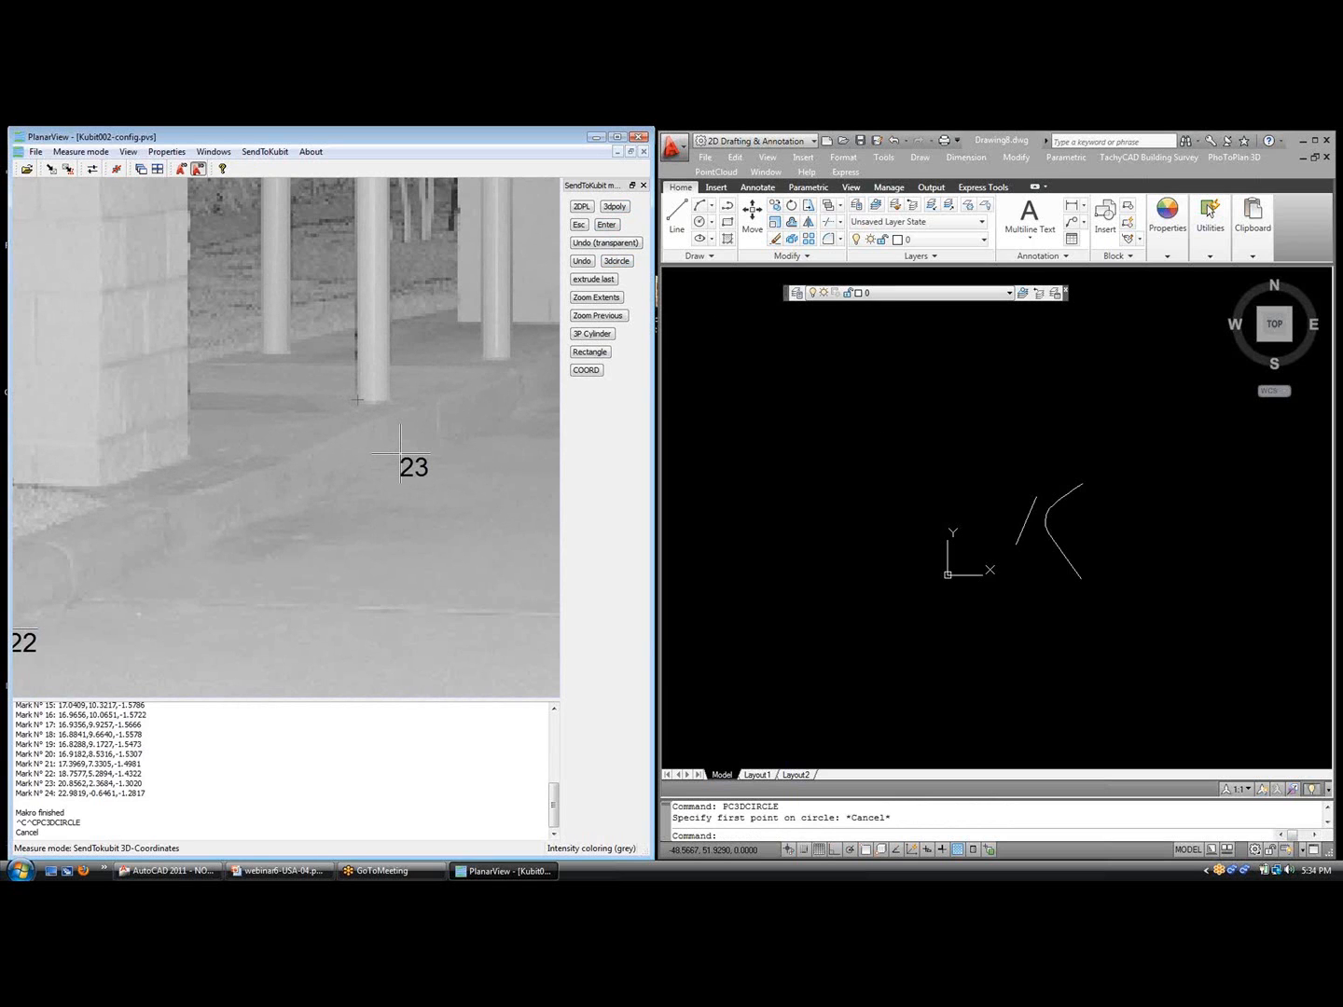
left_click(358, 399)
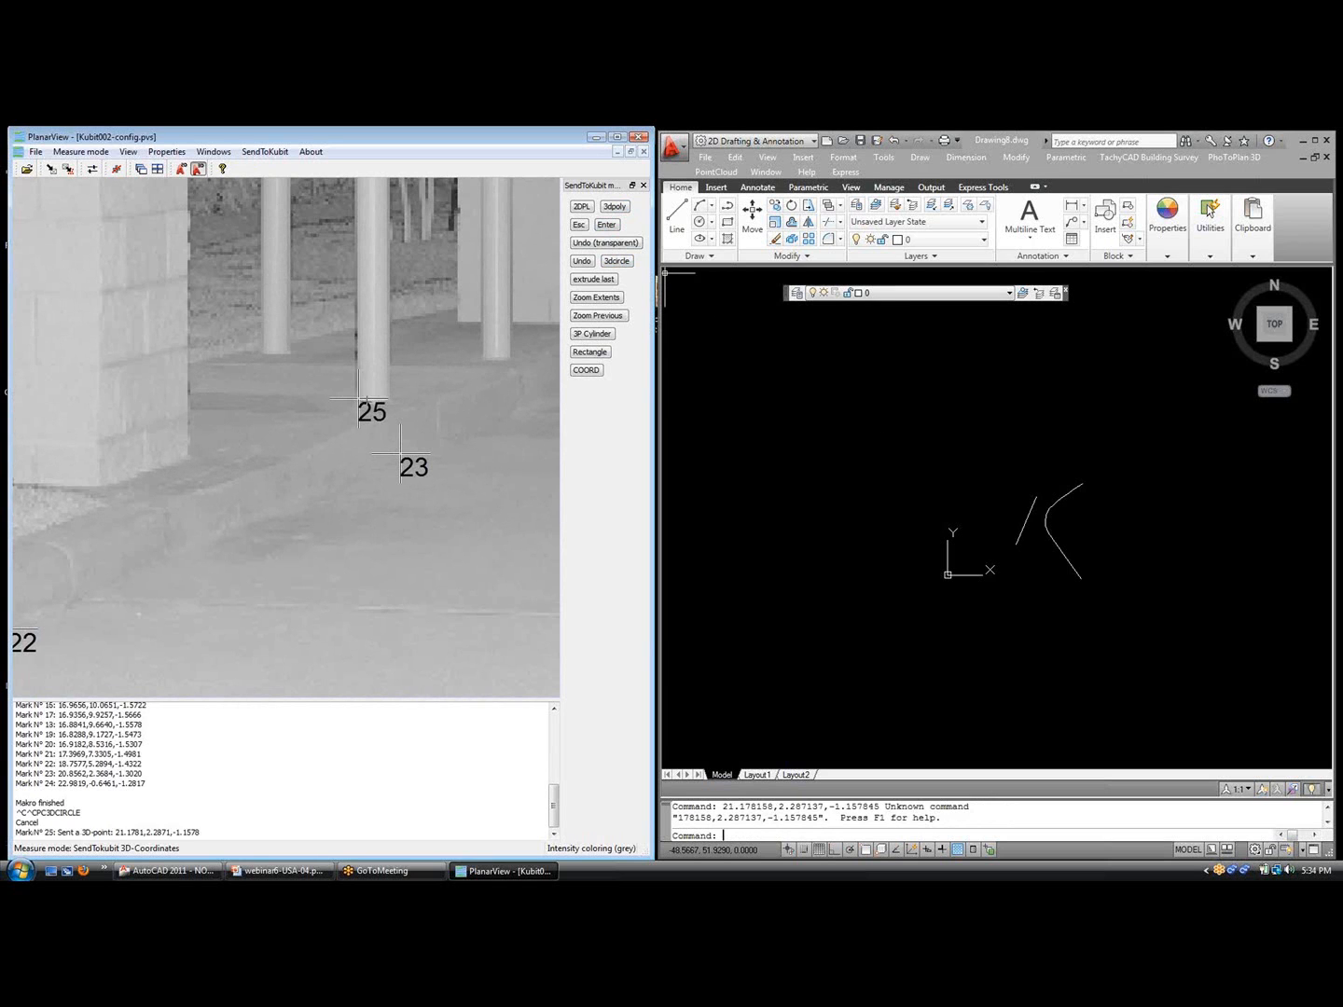
left_click(368, 401)
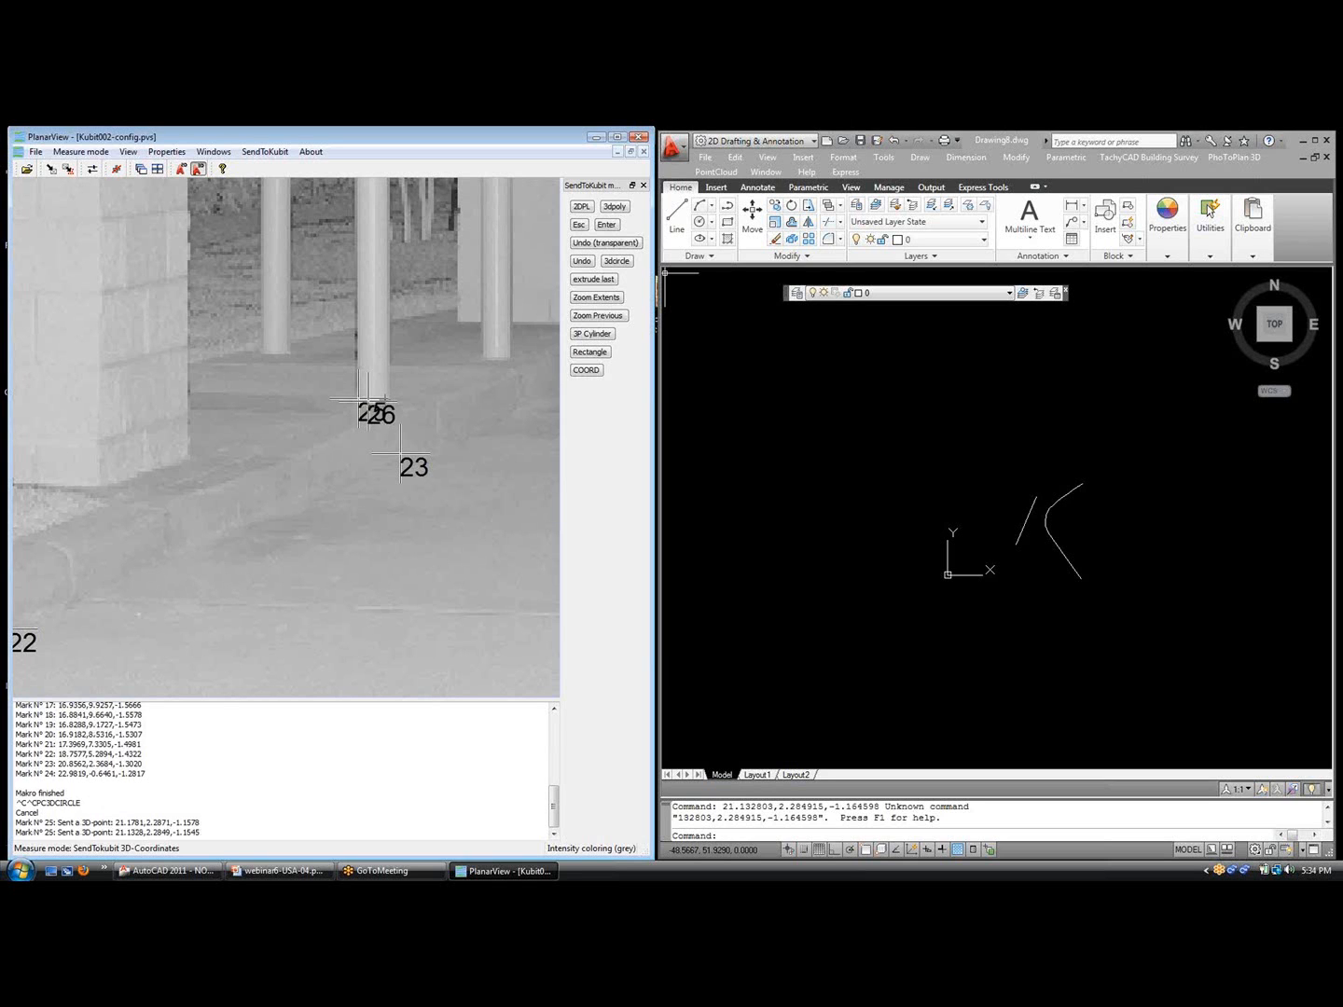
left_click(383, 401)
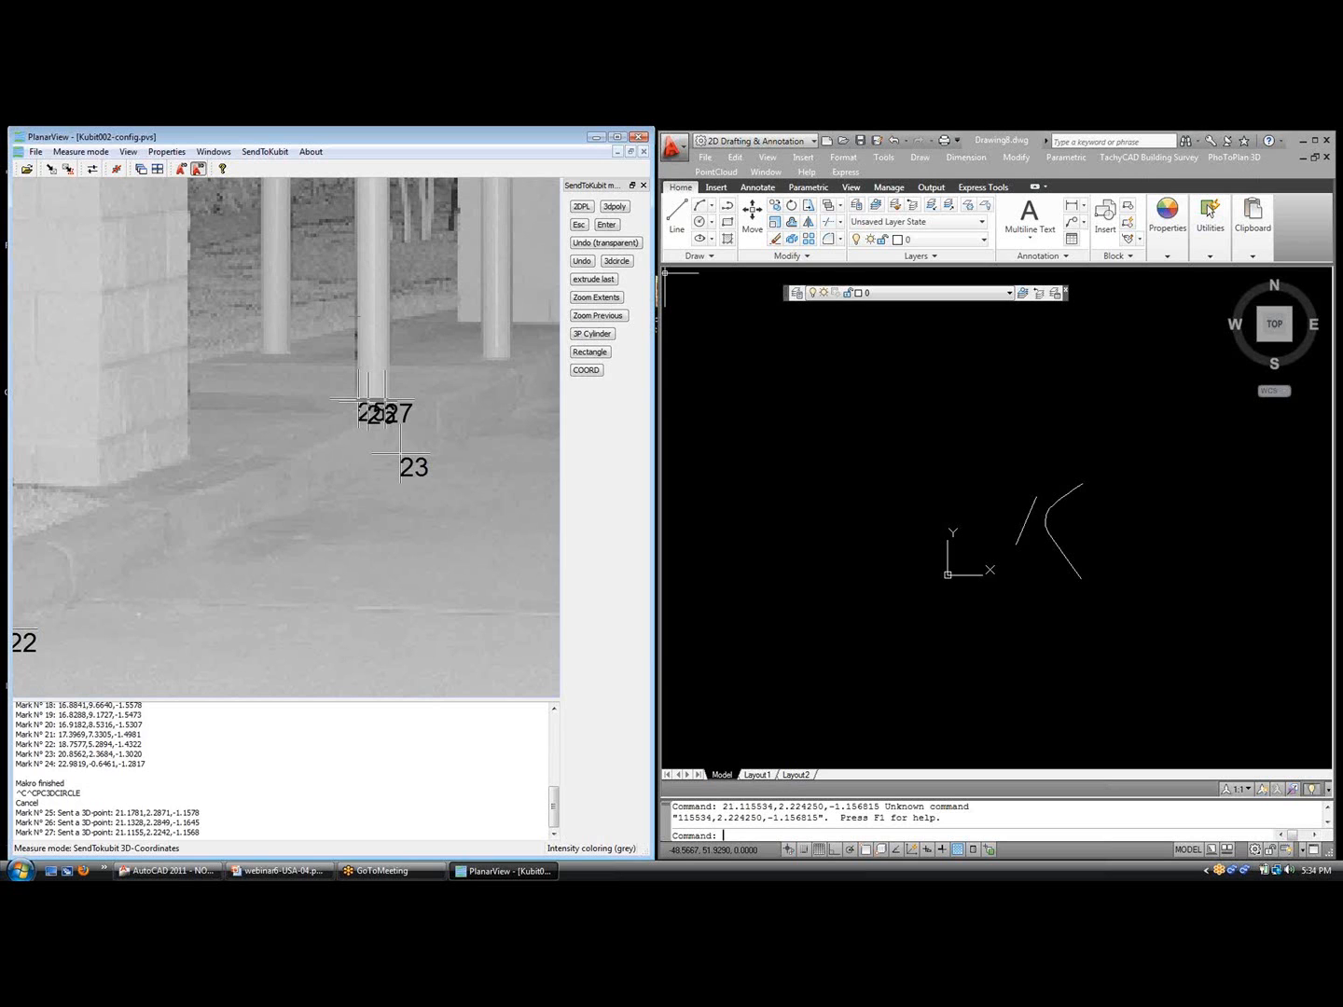
Run the 3dcircle macro through three points at the sphere-topped bollard's base, and inspect the circle up close in AutoCAD
left_click(615, 263)
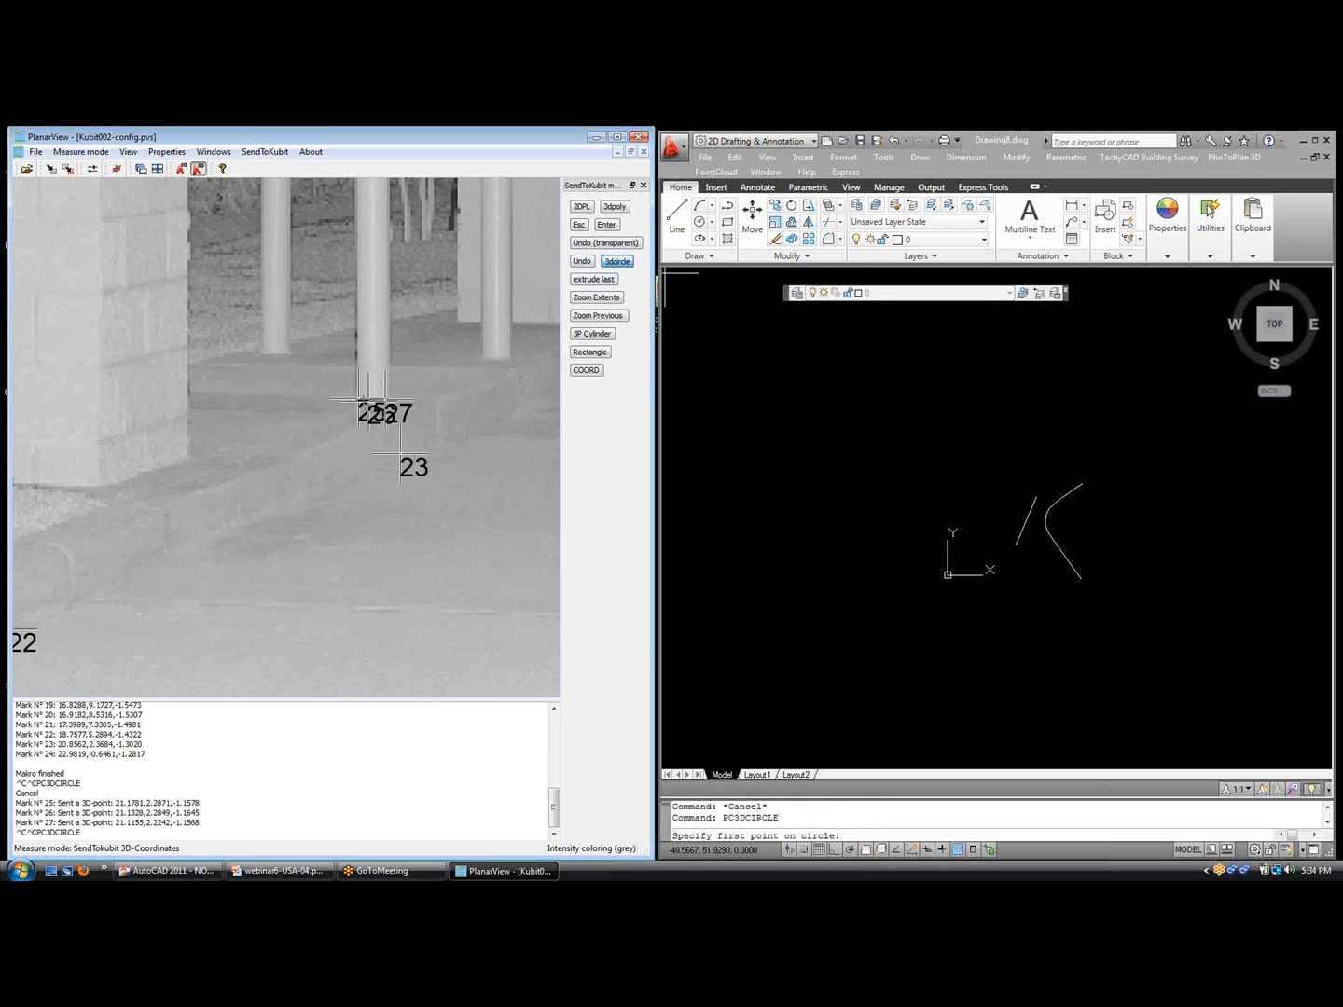
left_click(370, 400)
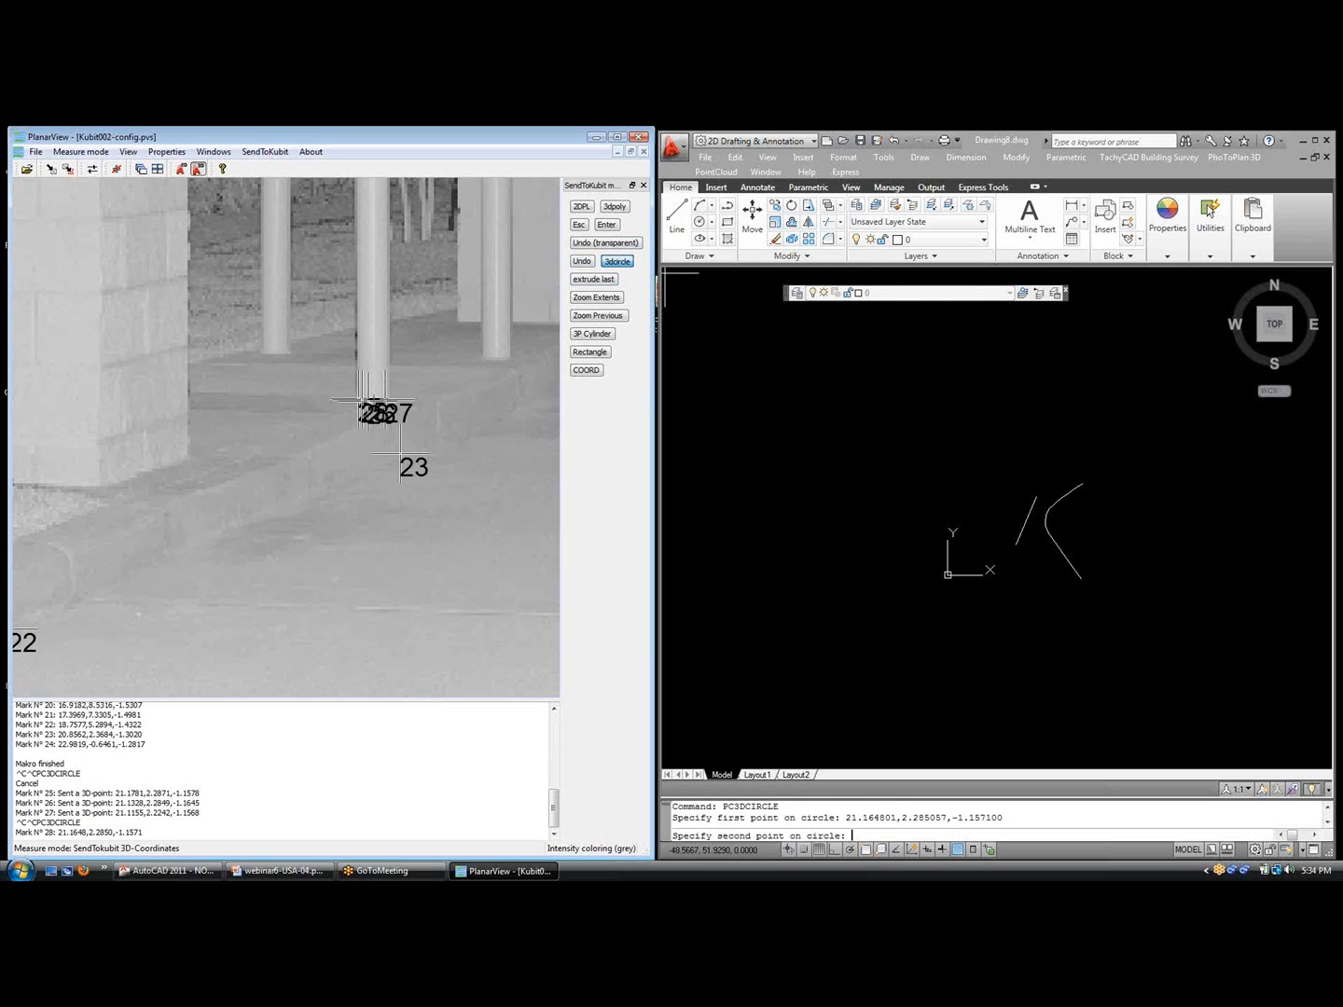
left_click(371, 402)
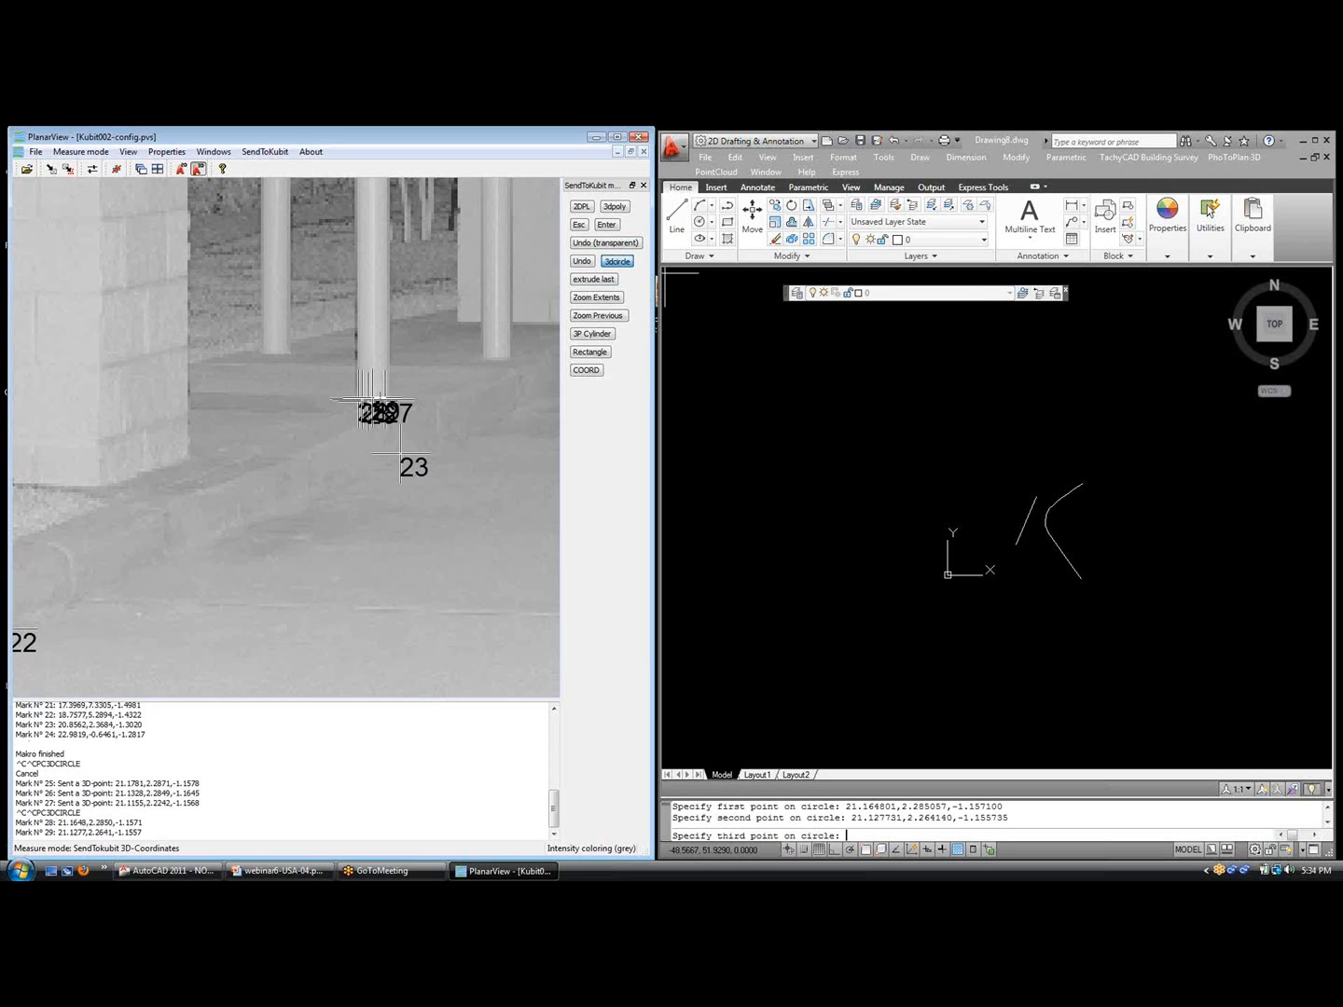
left_click(377, 401)
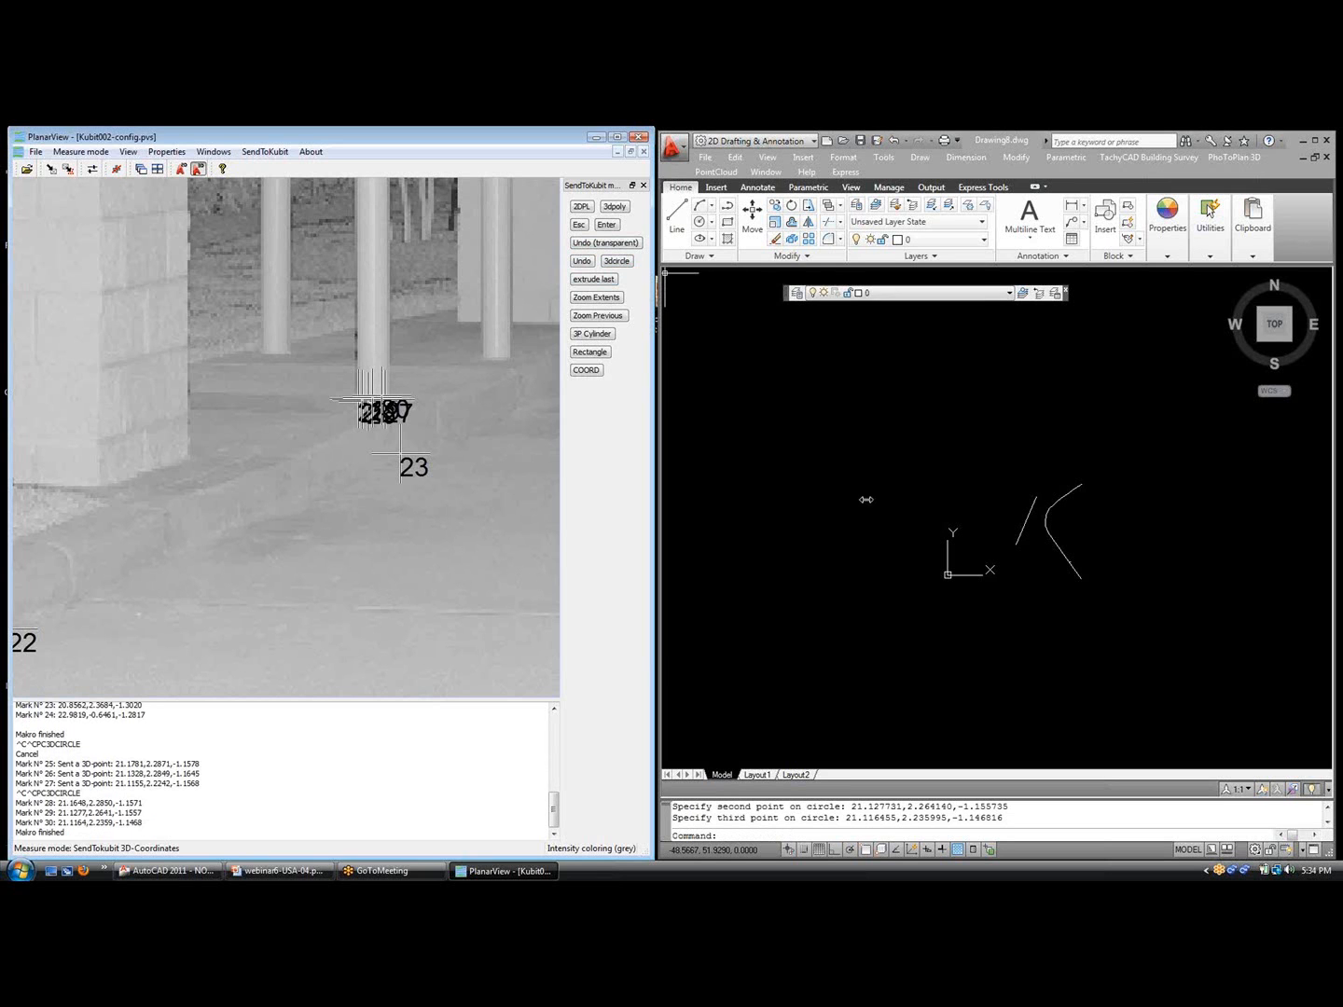
left_click(1045, 592)
scroll(1063, 568, "up", 5)
scroll(1074, 554, "up", 4)
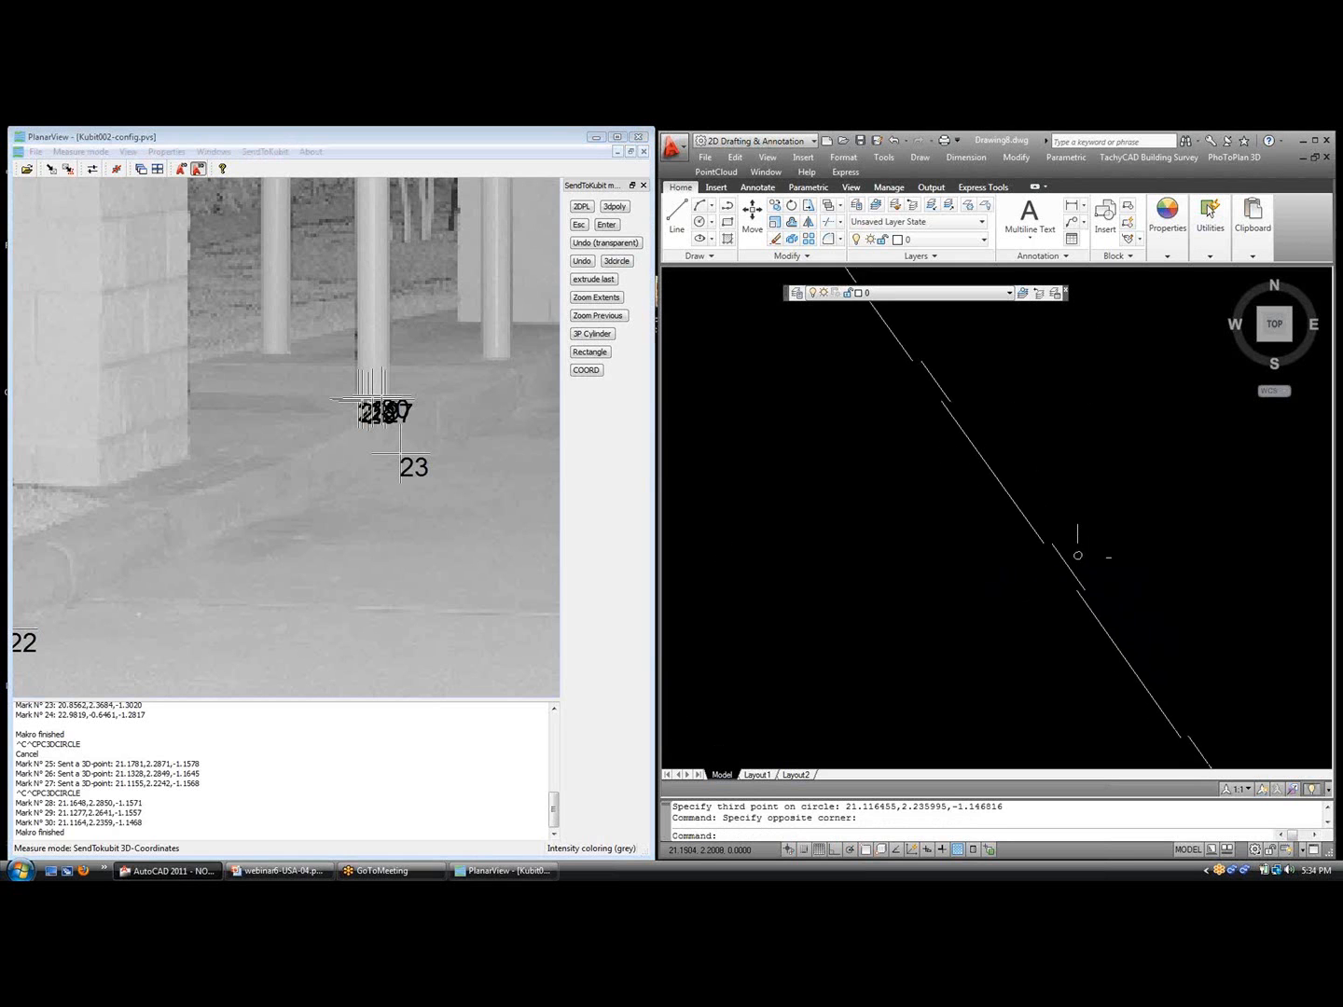
scroll(1014, 542, "up", 2)
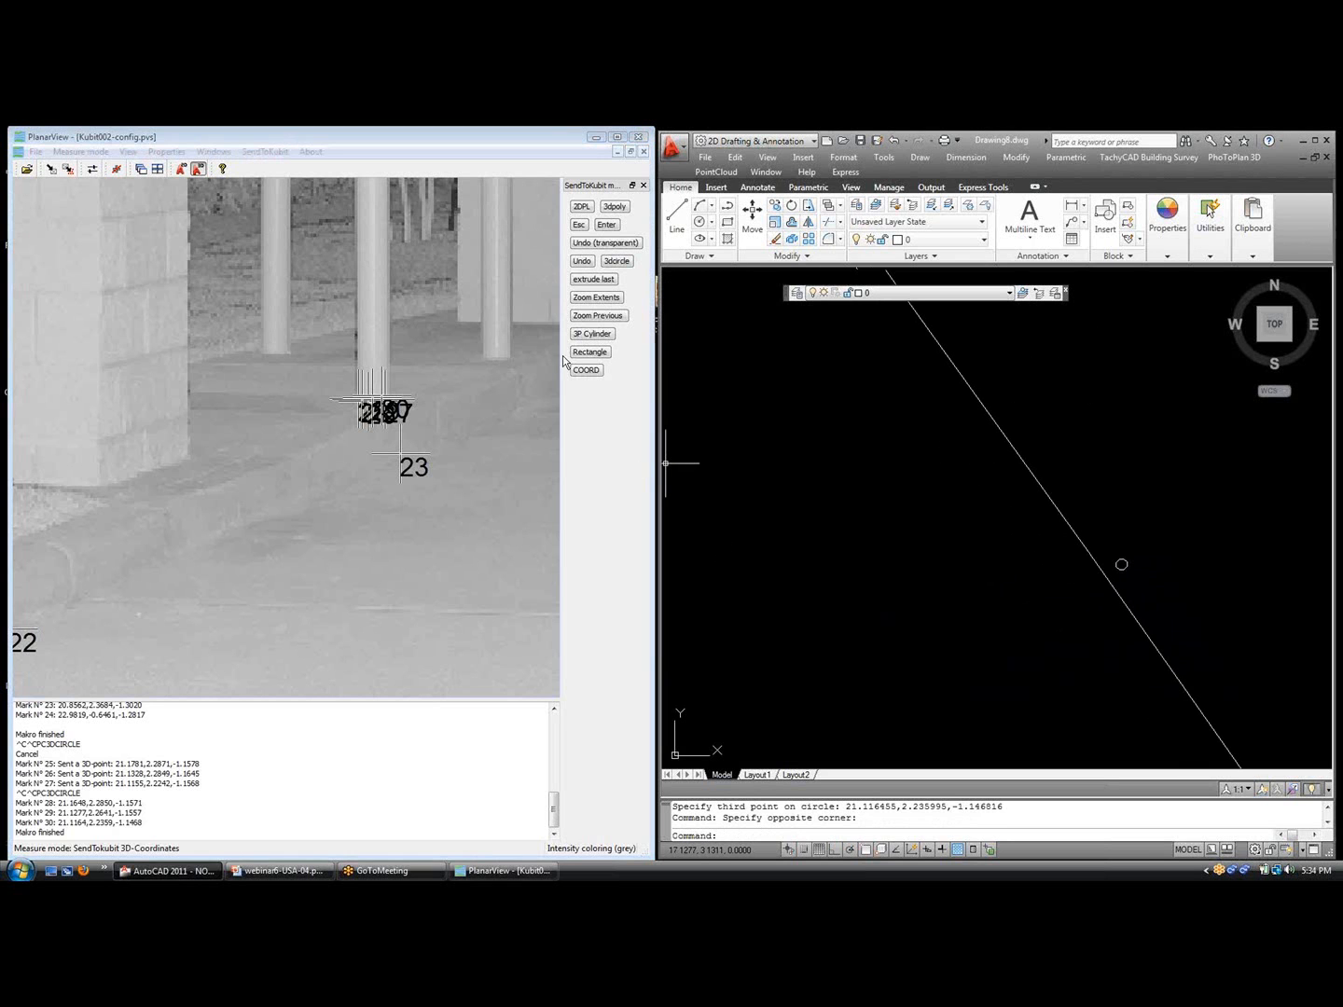
Extrude the bollard circle with the extrude last macro, picking the height at the top of the bollard just below the sphere
left_click(604, 281)
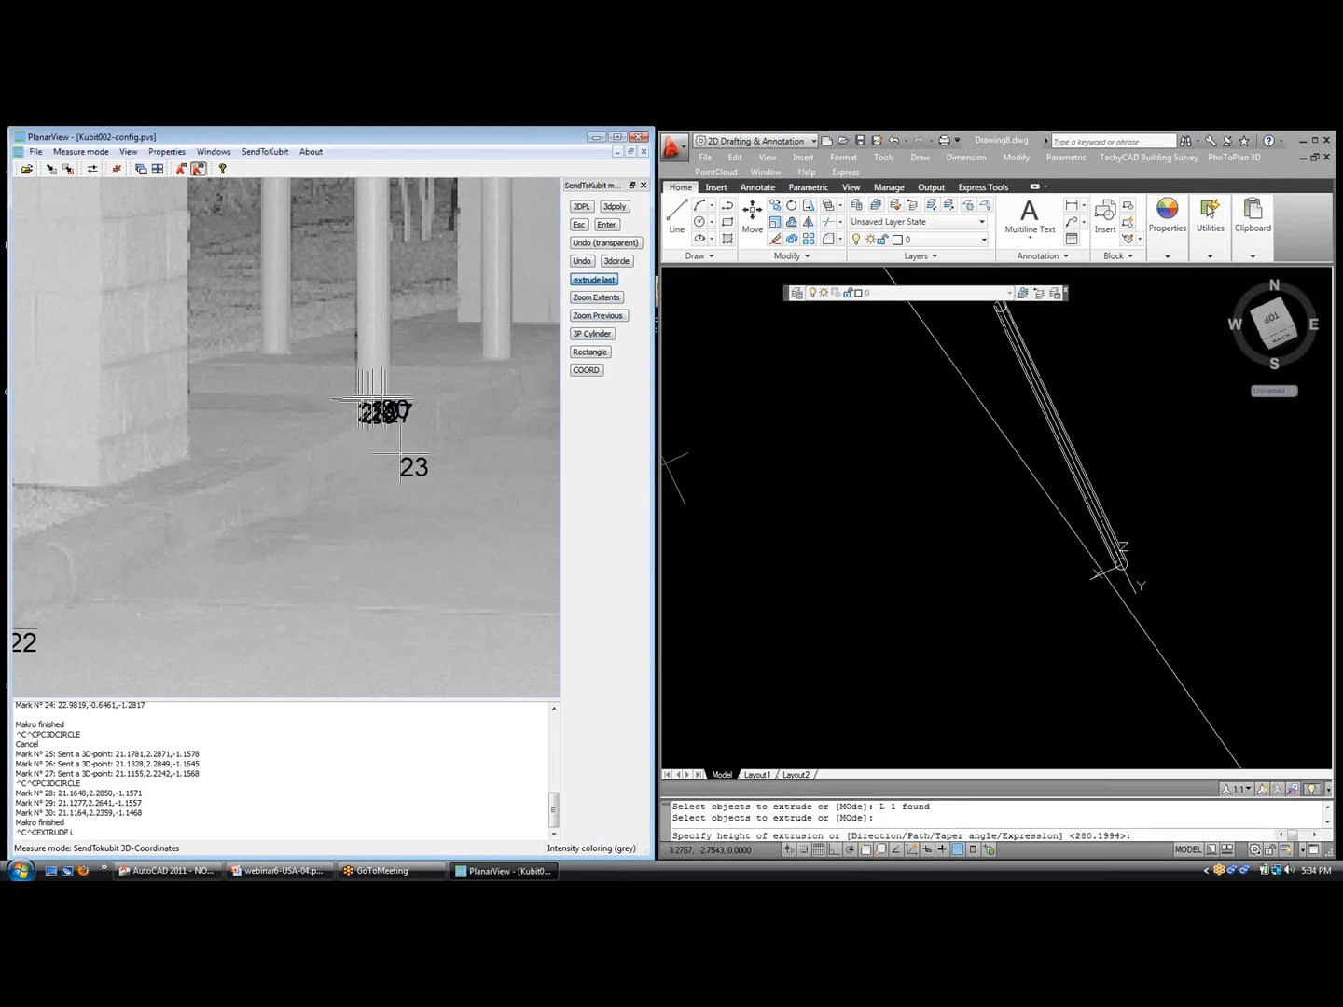
middle_click_drag(371, 260, 359, 411)
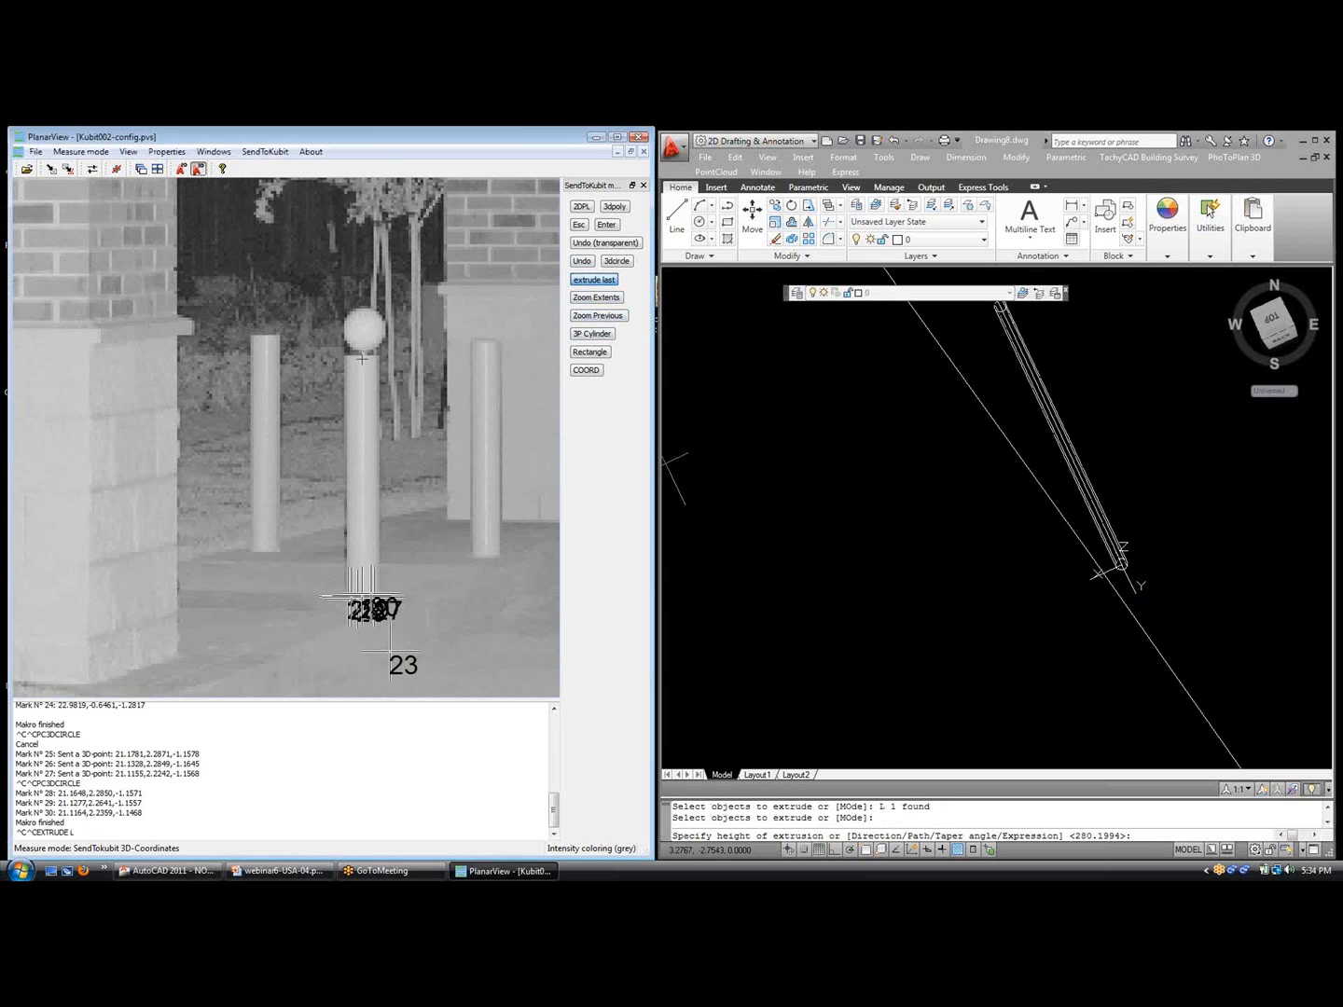
left_click(362, 358)
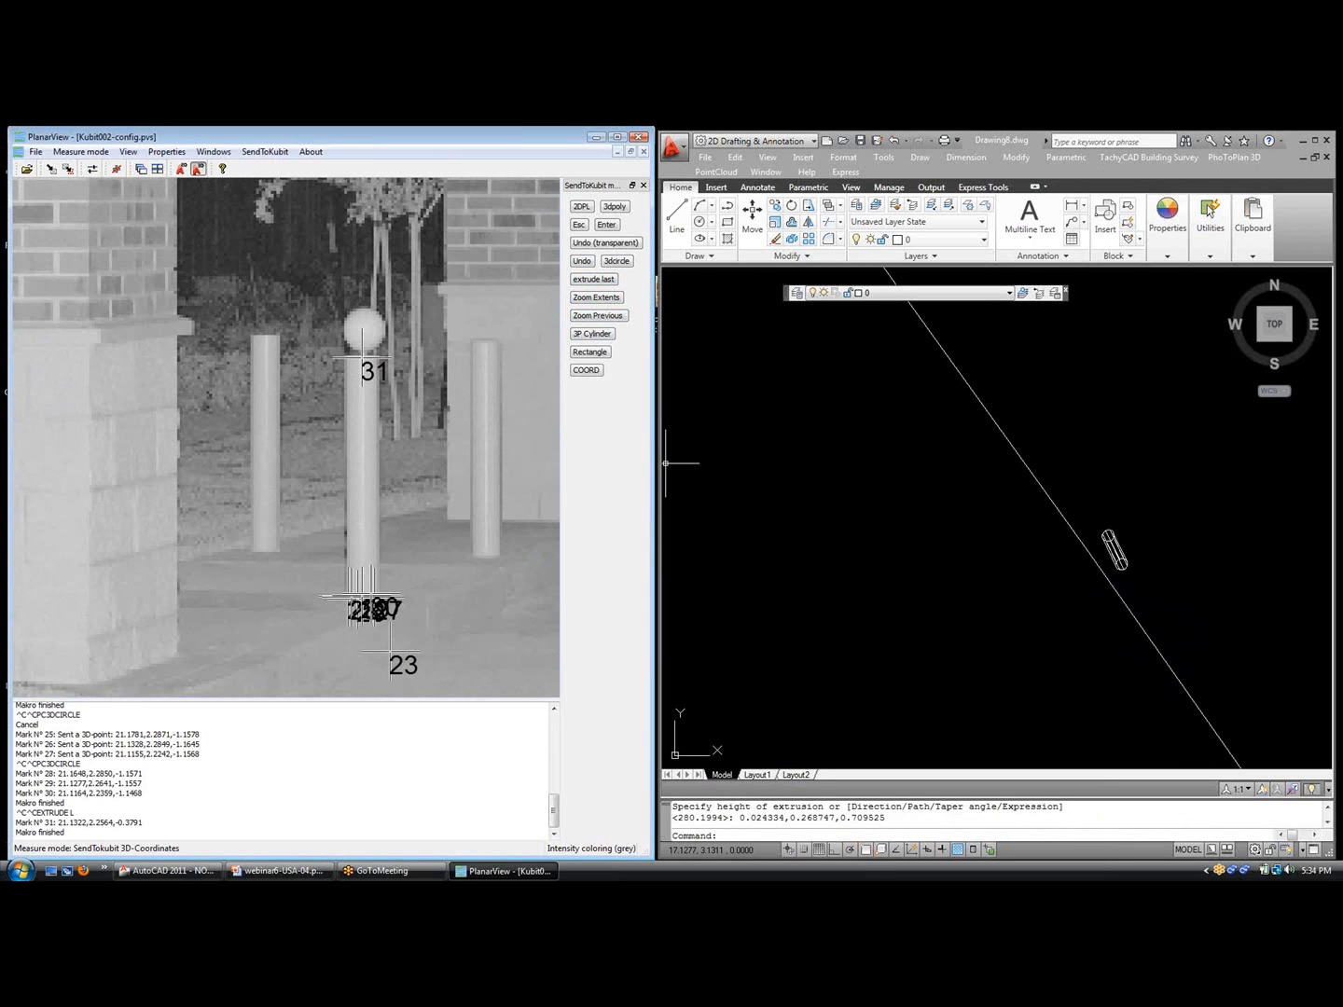
left_click(895, 474)
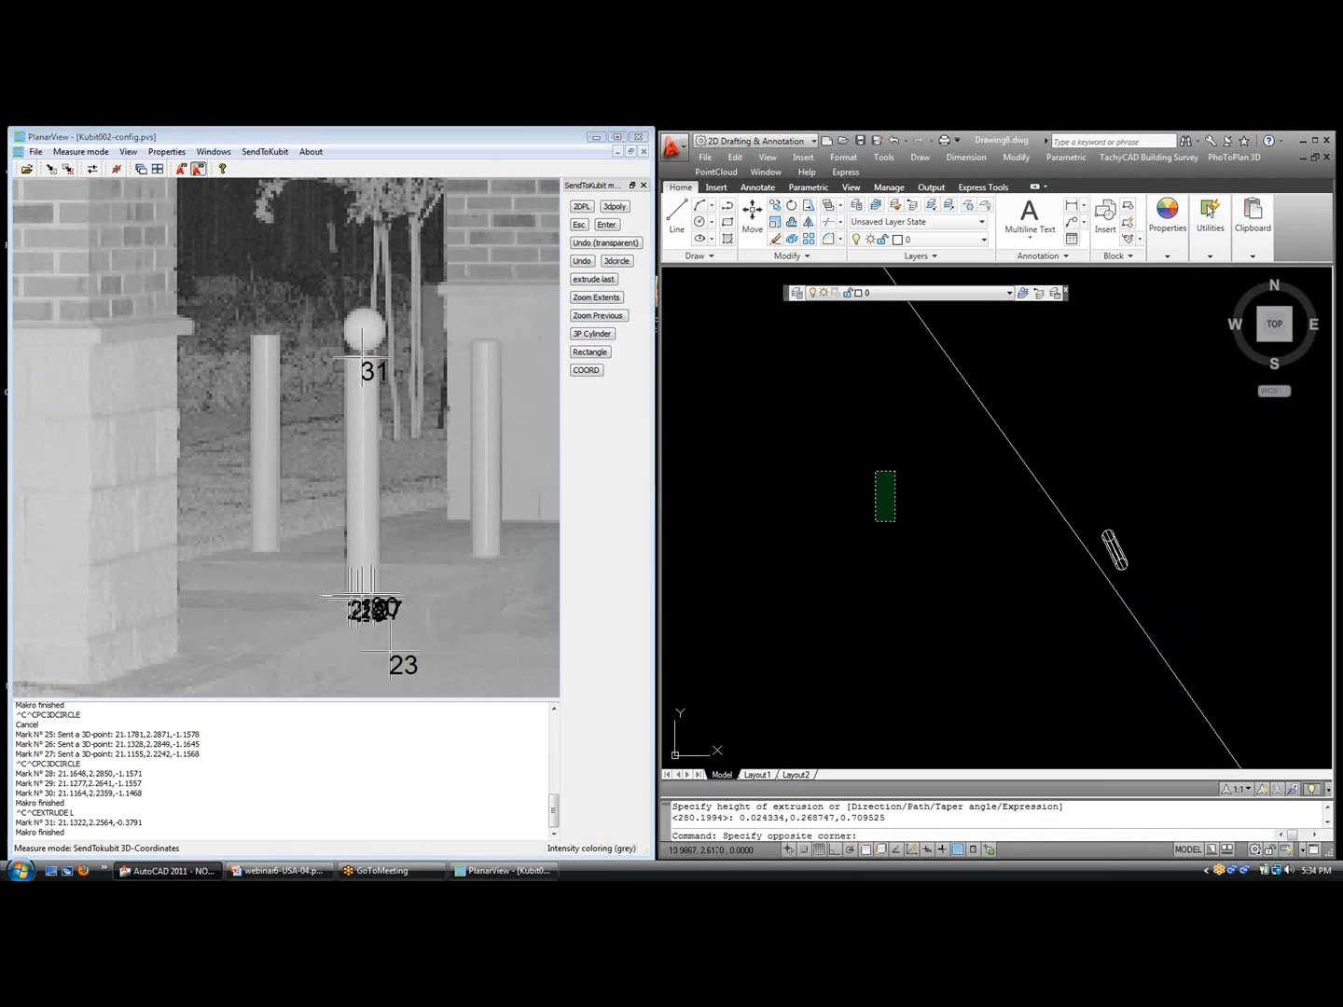